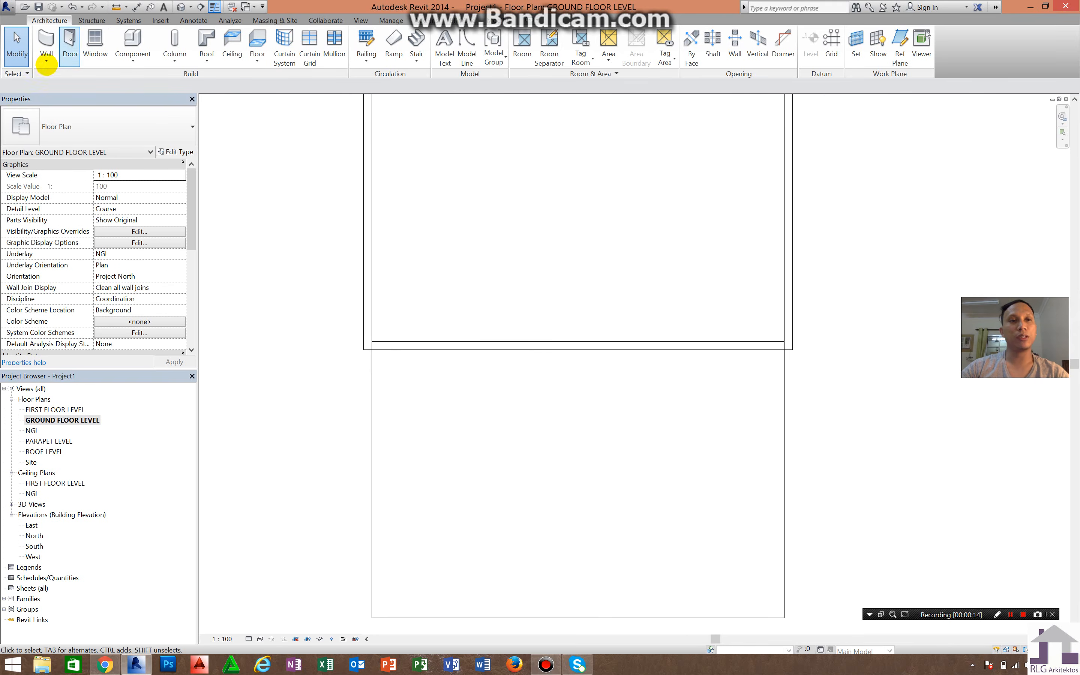
- Draw a Storefront curtain wall about 4200 mm long within the front wall on the ground floor plan
left_click(46, 60)
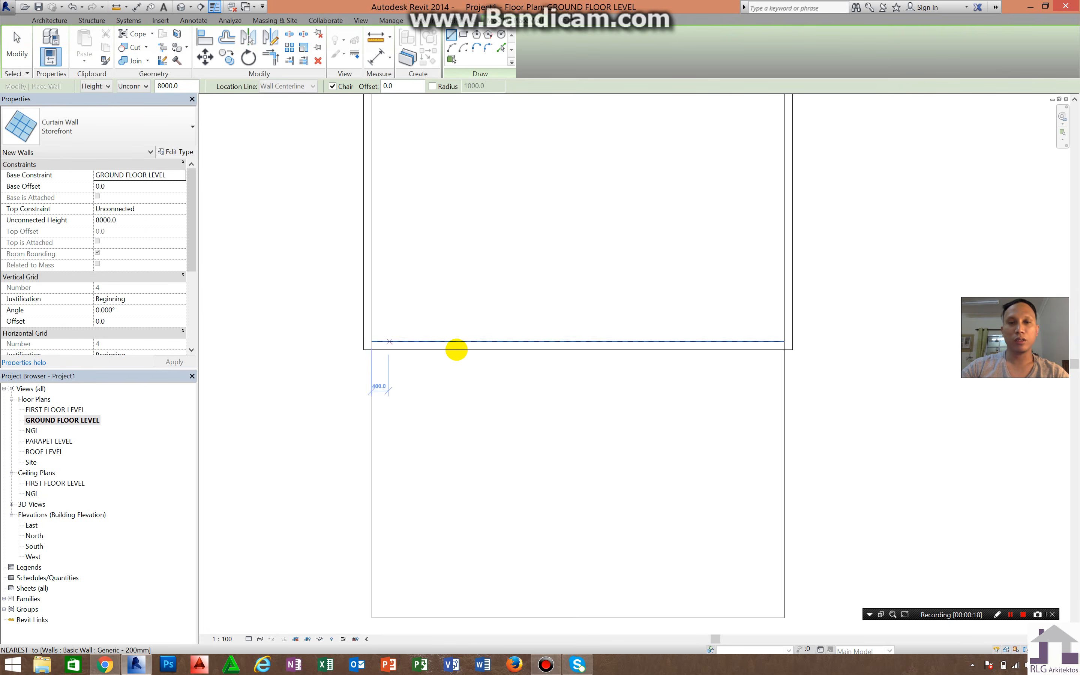
scroll(458, 344, "up", 3)
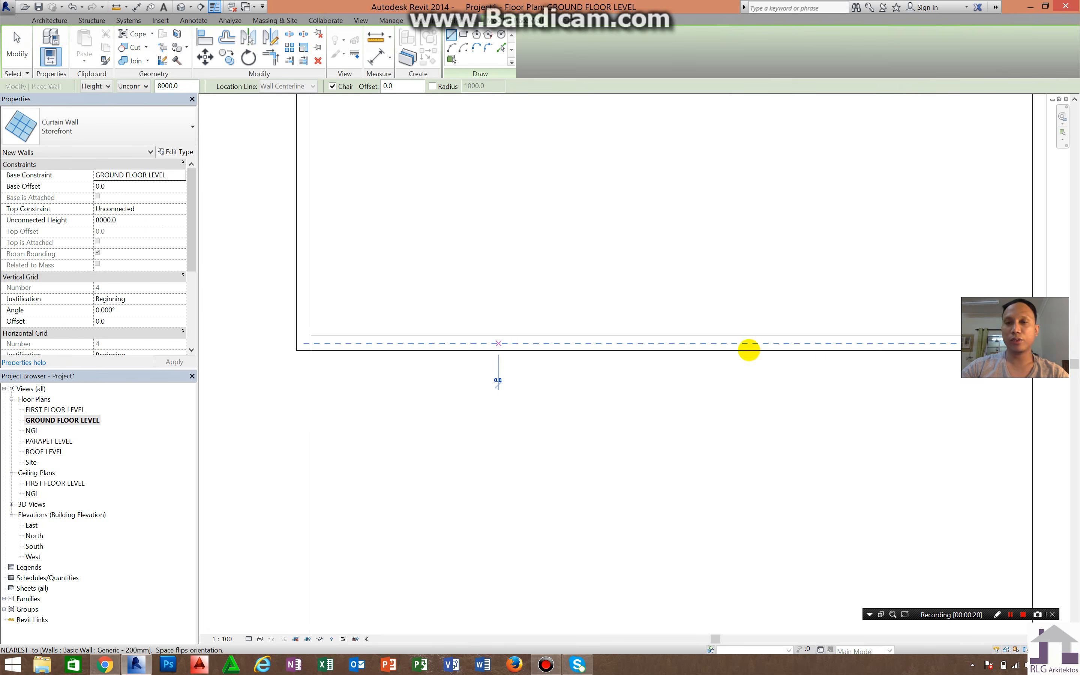
left_click(800, 343)
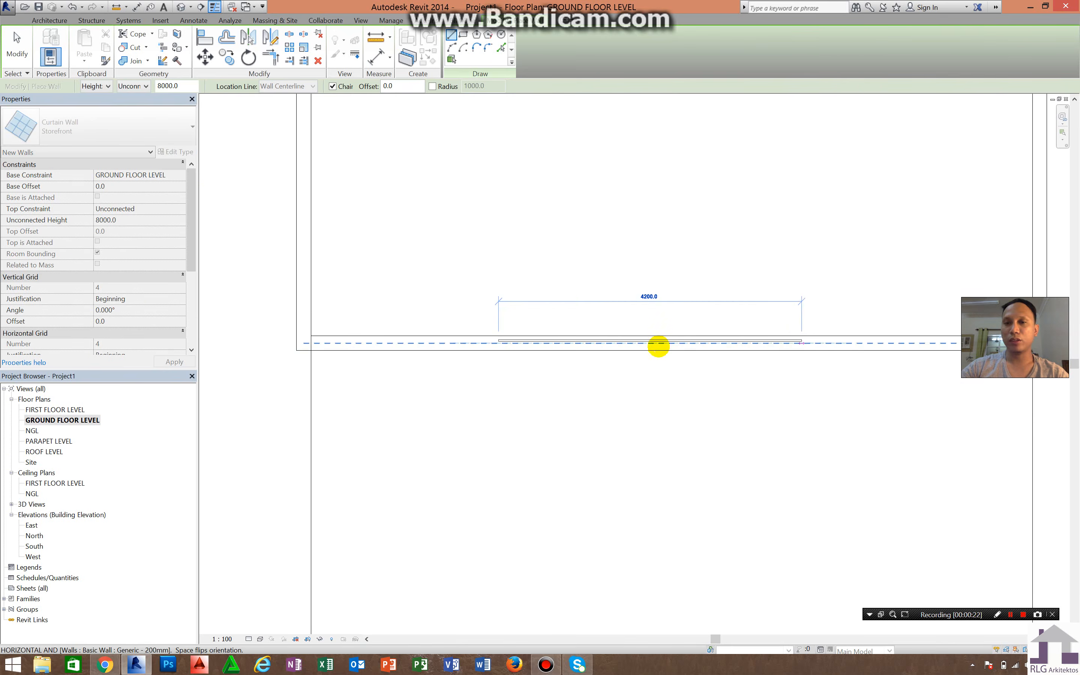
key("Escape")
key("Escape")
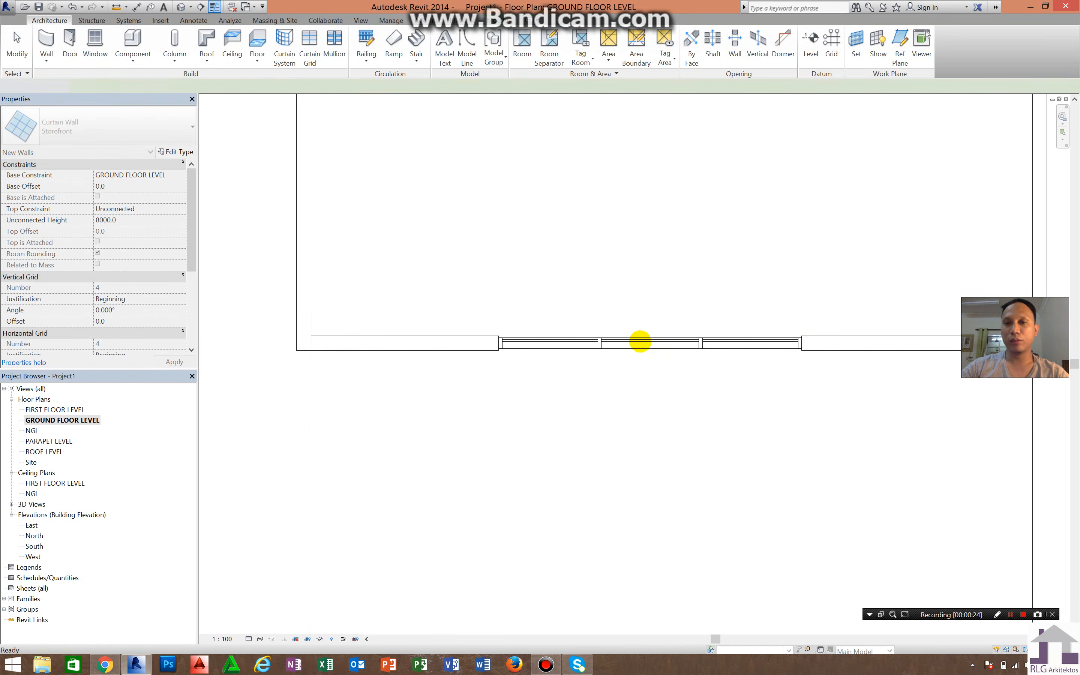
- Set the storefront curtain wall's length to 4000 mm
left_click(642, 341)
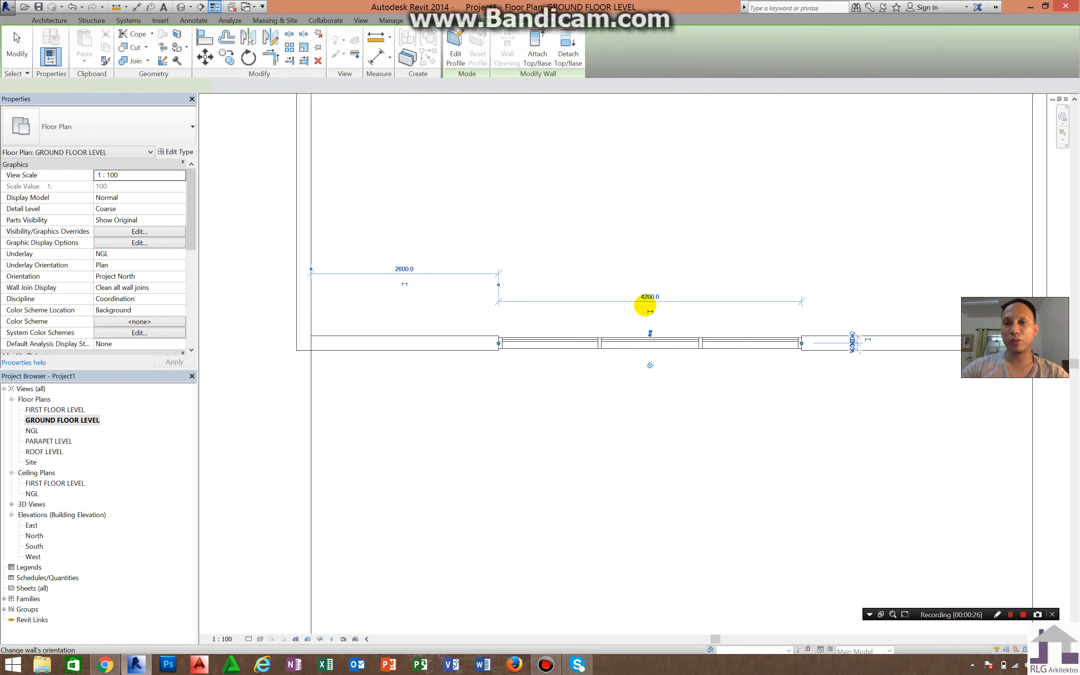
left_click(647, 296)
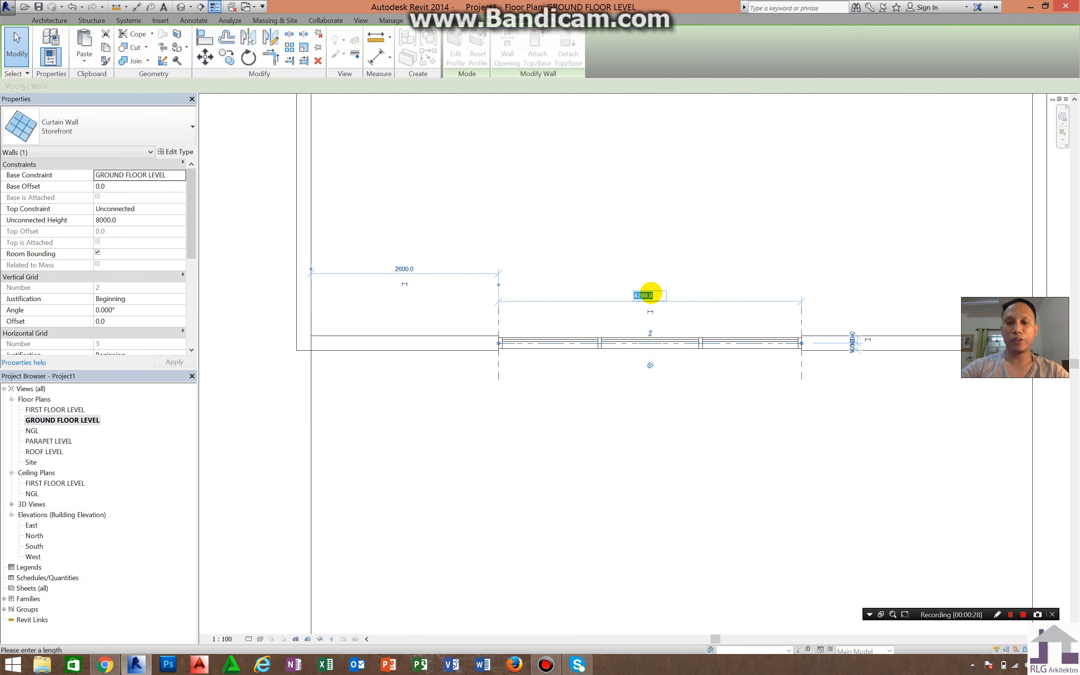
type("4000")
key("Return")
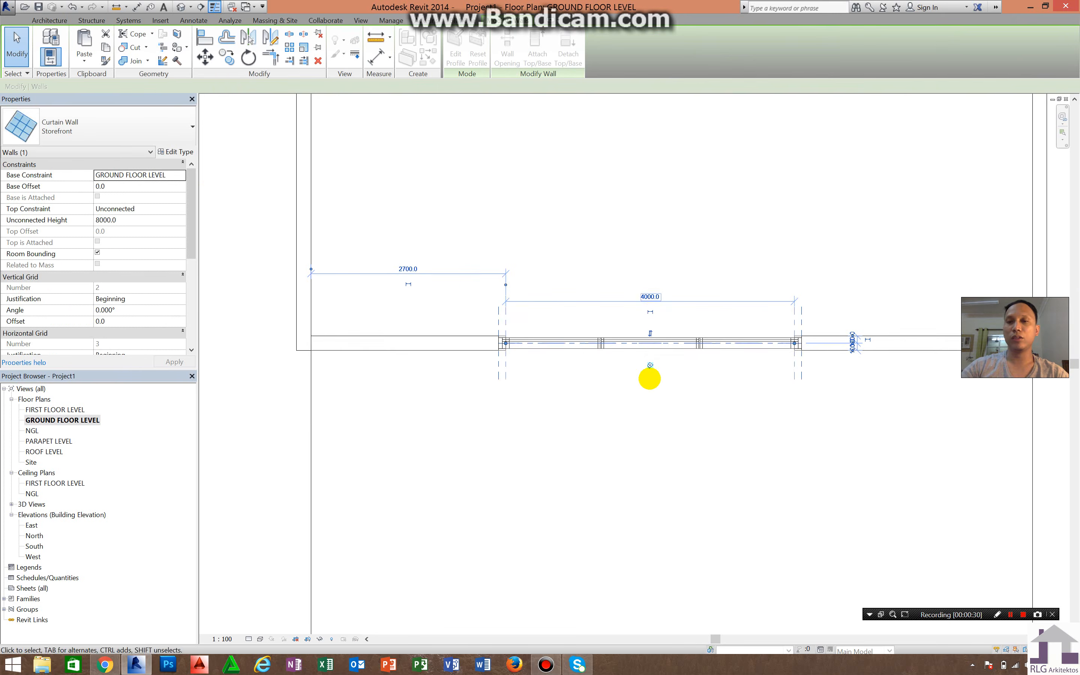
left_click(652, 385)
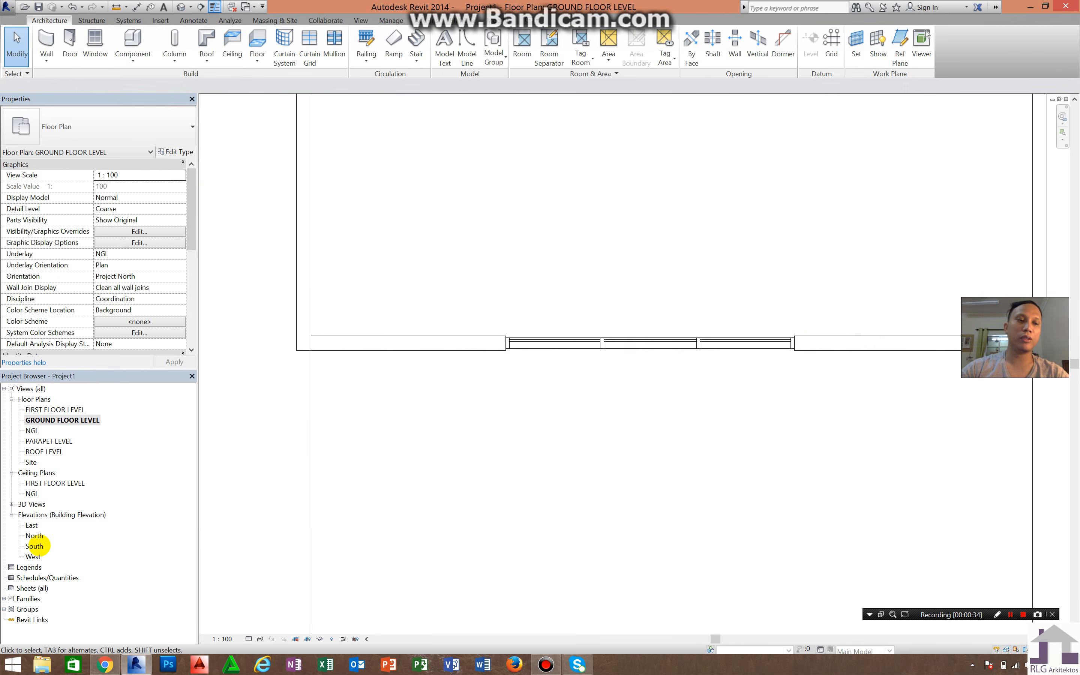
- Open the South elevation and set the storefront curtain wall's height to 7000 mm
double_click(34, 546)
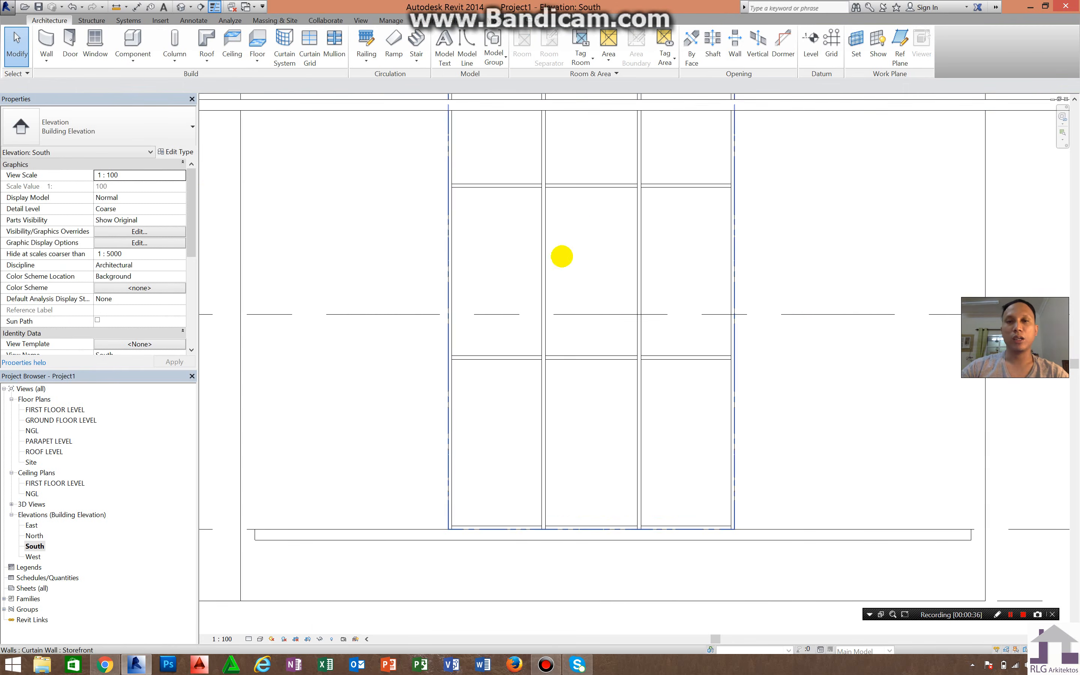
scroll(579, 244, "down", 2)
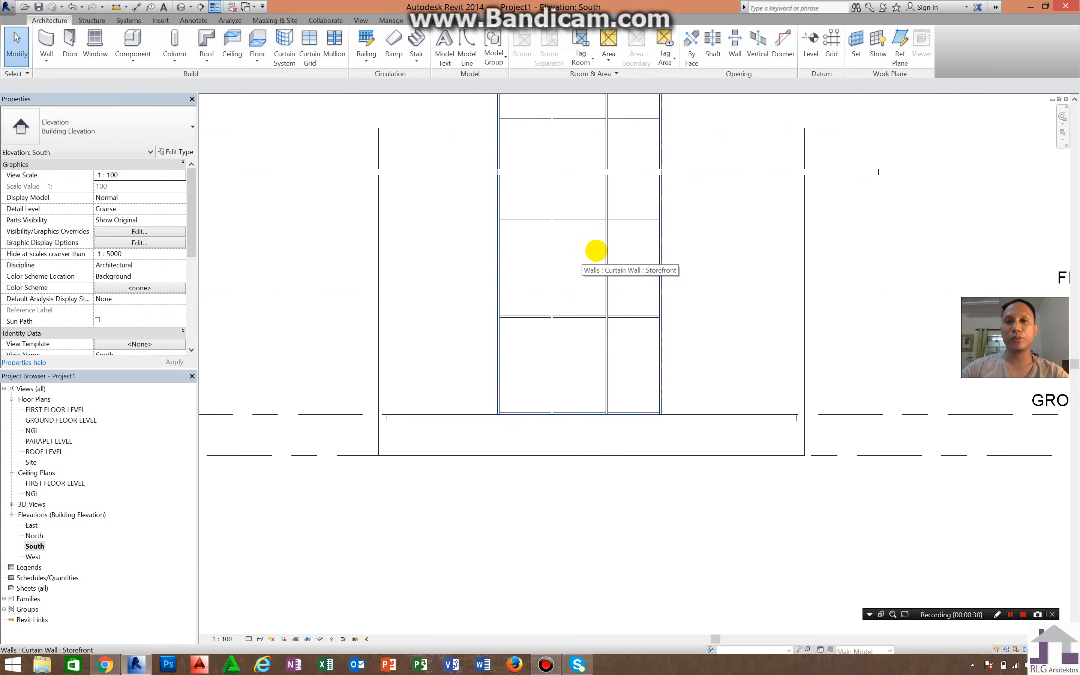
left_click(580, 244)
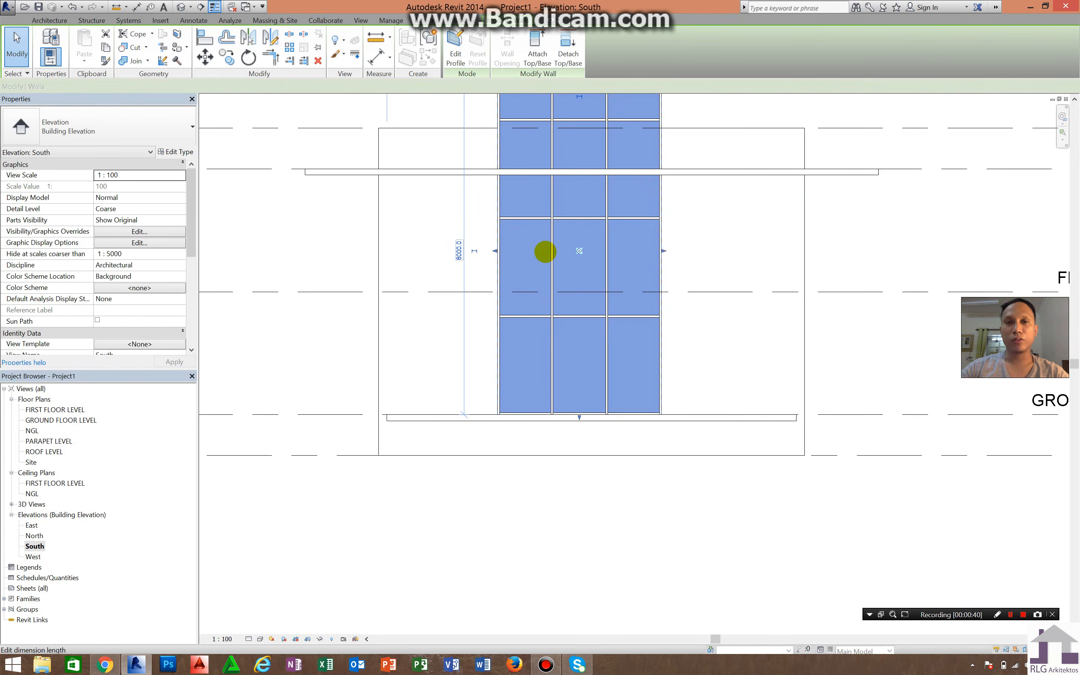
left_click(460, 253)
type("7000")
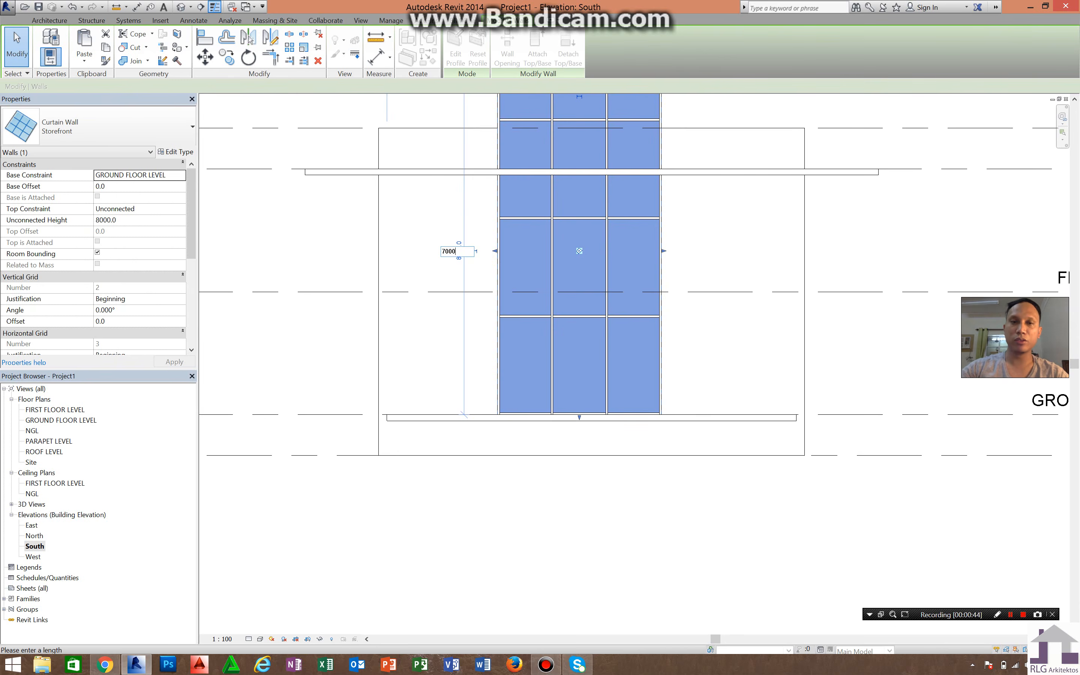
key("Return")
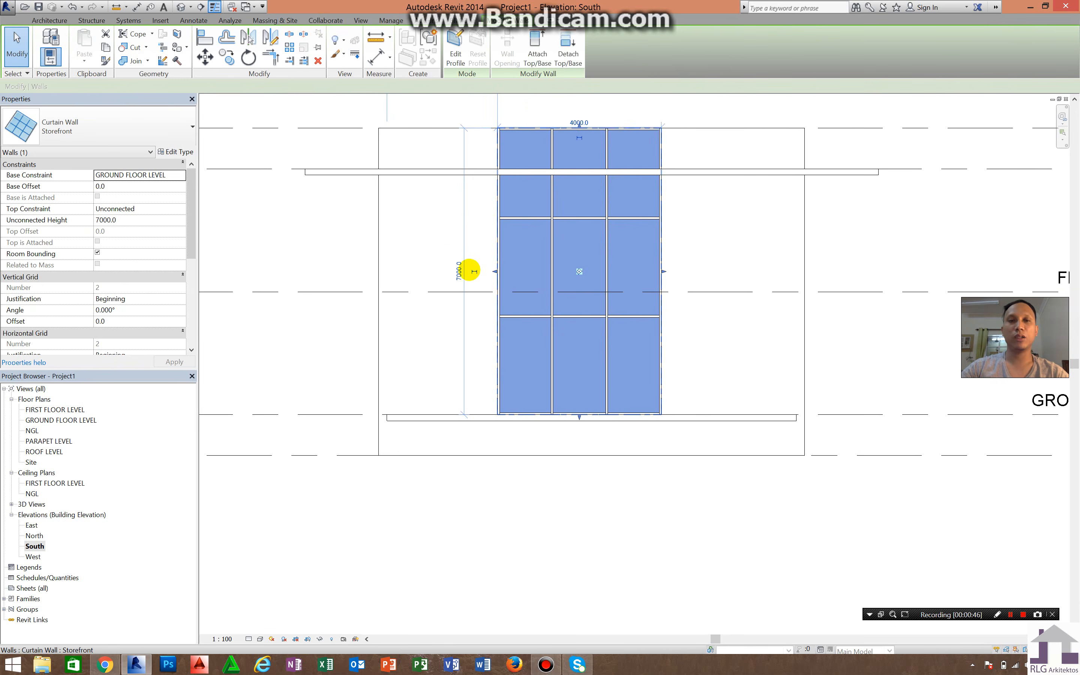
- Reduce the storefront curtain wall's height to 5500 mm and deselect it
left_click(466, 271)
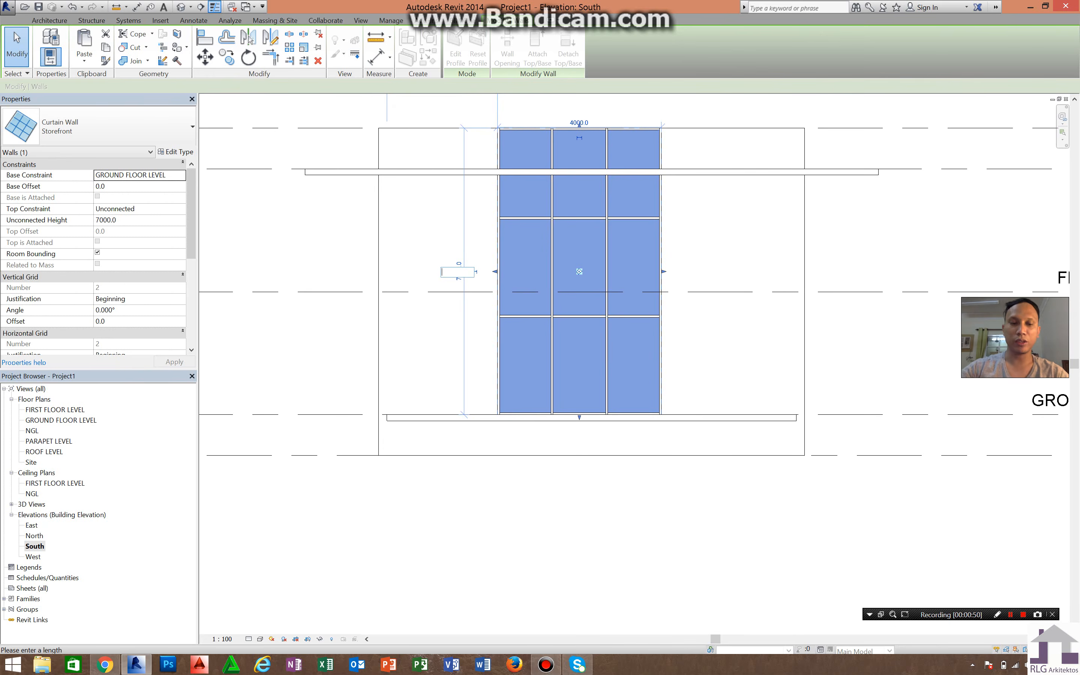
type("5500")
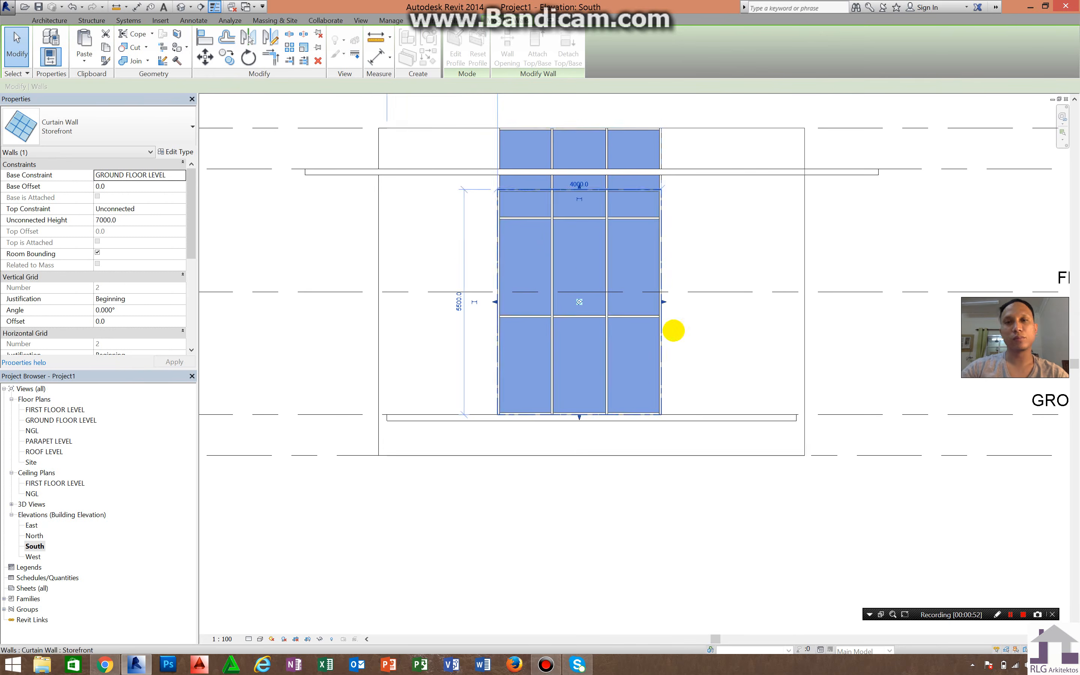
key("Return")
key("Escape")
- Edit the curtain wall's profile and sketch an arc of about 8560 mm radius from its lower-left corner to the top edge's midpoint
scroll(602, 294, "up", 1)
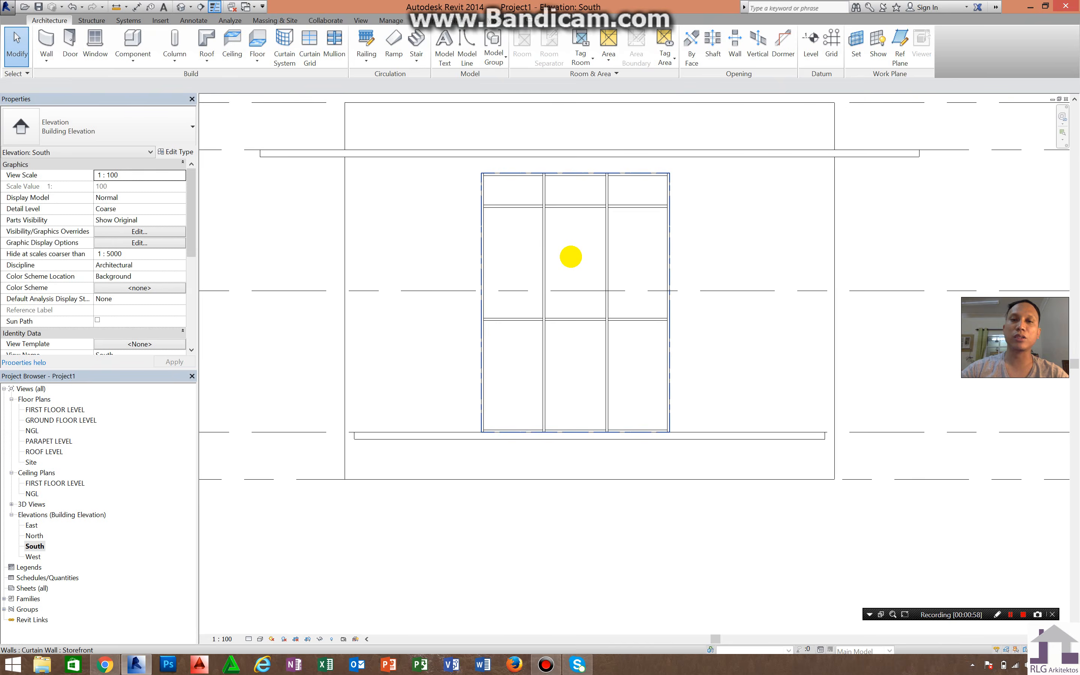
left_click(571, 257)
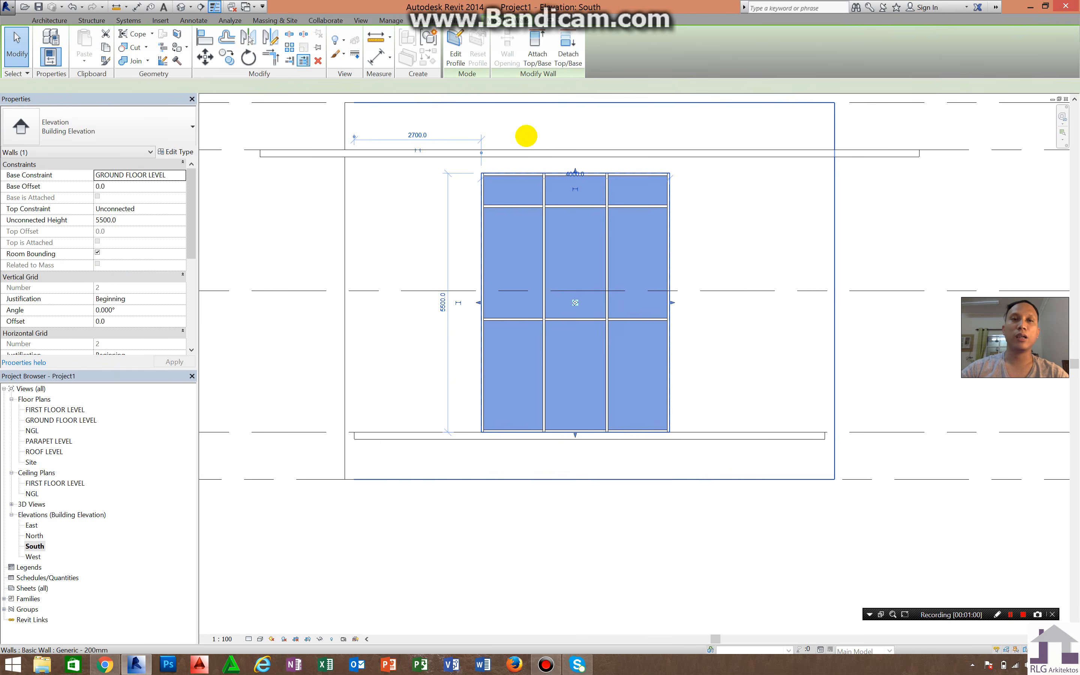
left_click(456, 39)
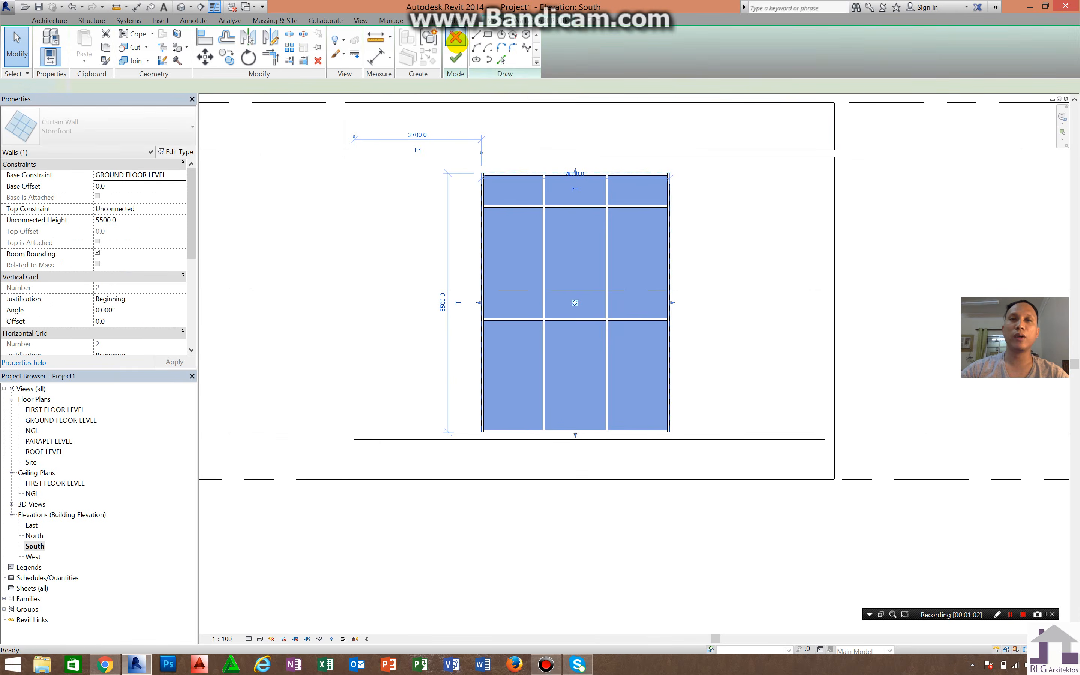
left_click(476, 47)
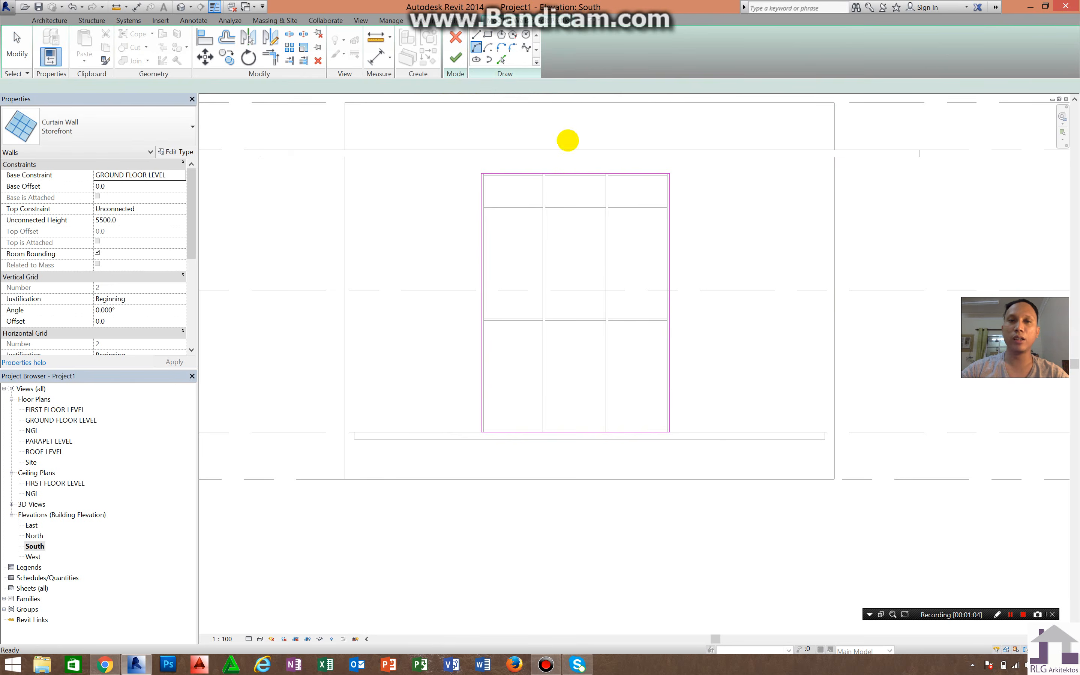
left_click(481, 431)
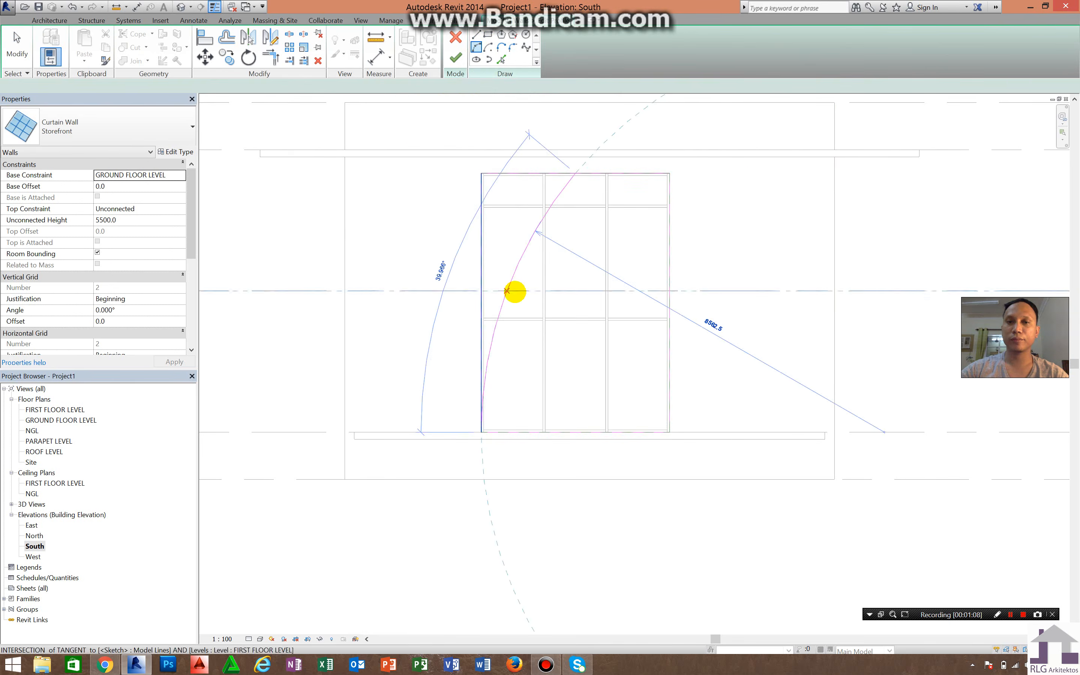
left_click(541, 227)
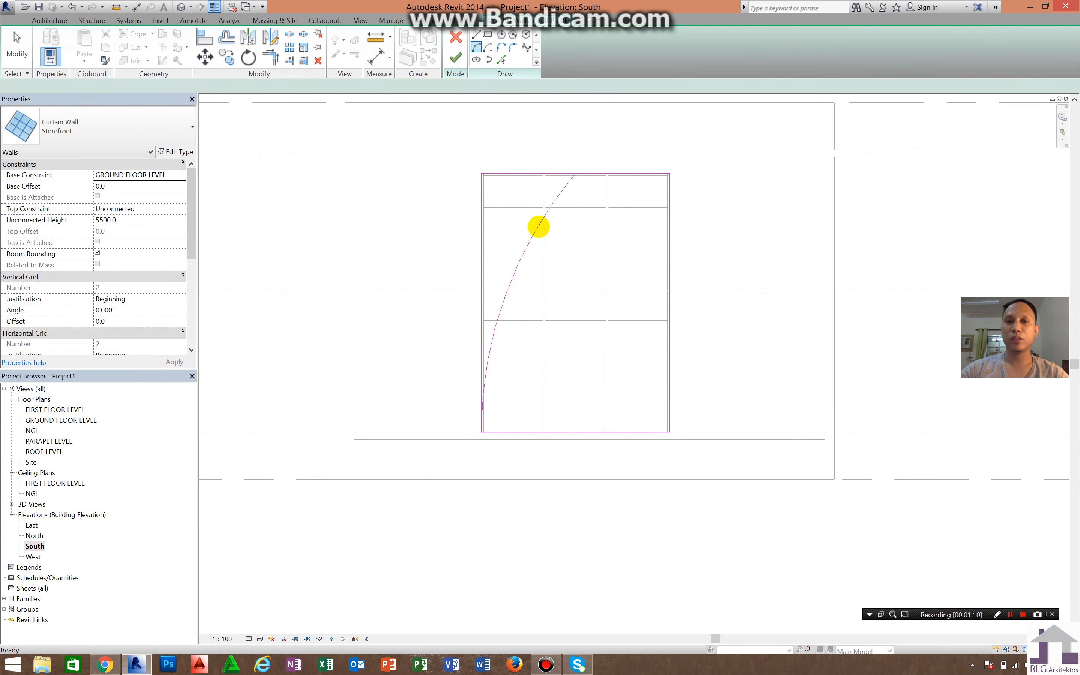
key("Escape")
- Mirror the profile arc about a vertical axis drawn down from its upper endpoint to form a pointed arch
left_click(270, 38)
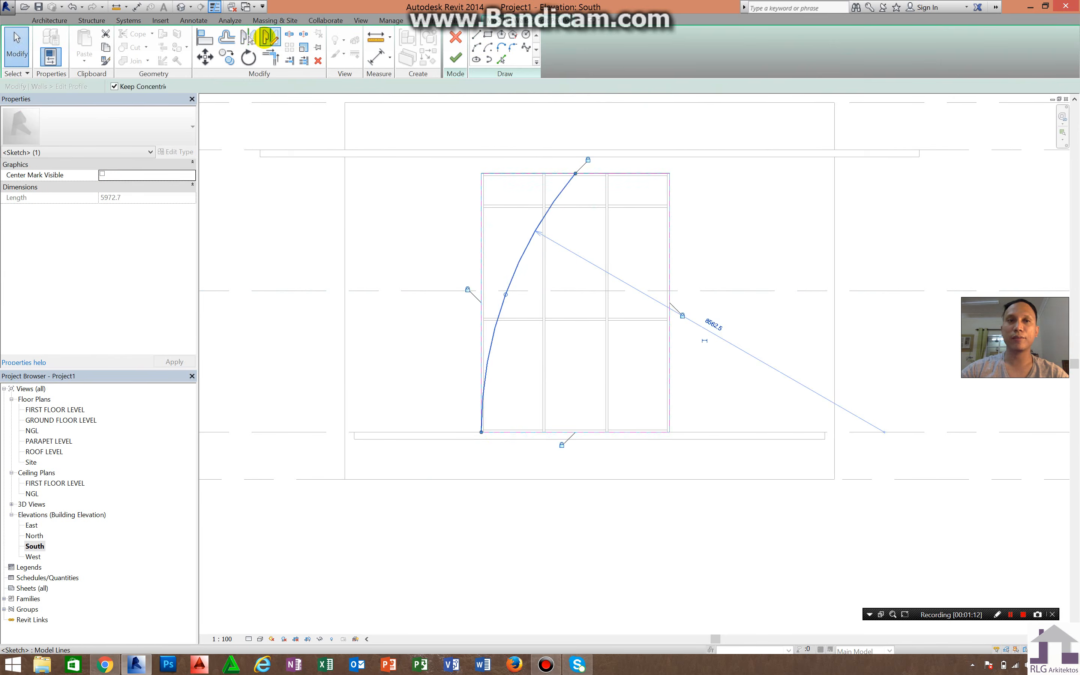
left_click(576, 174)
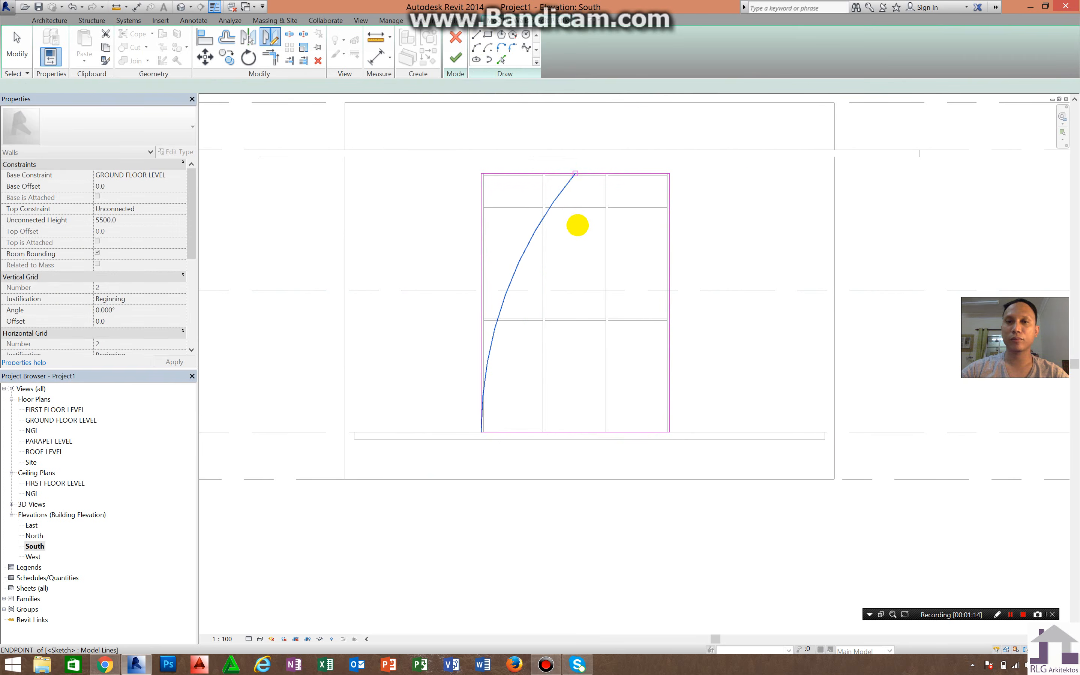
left_click(578, 225)
key("Escape")
key("Escape")
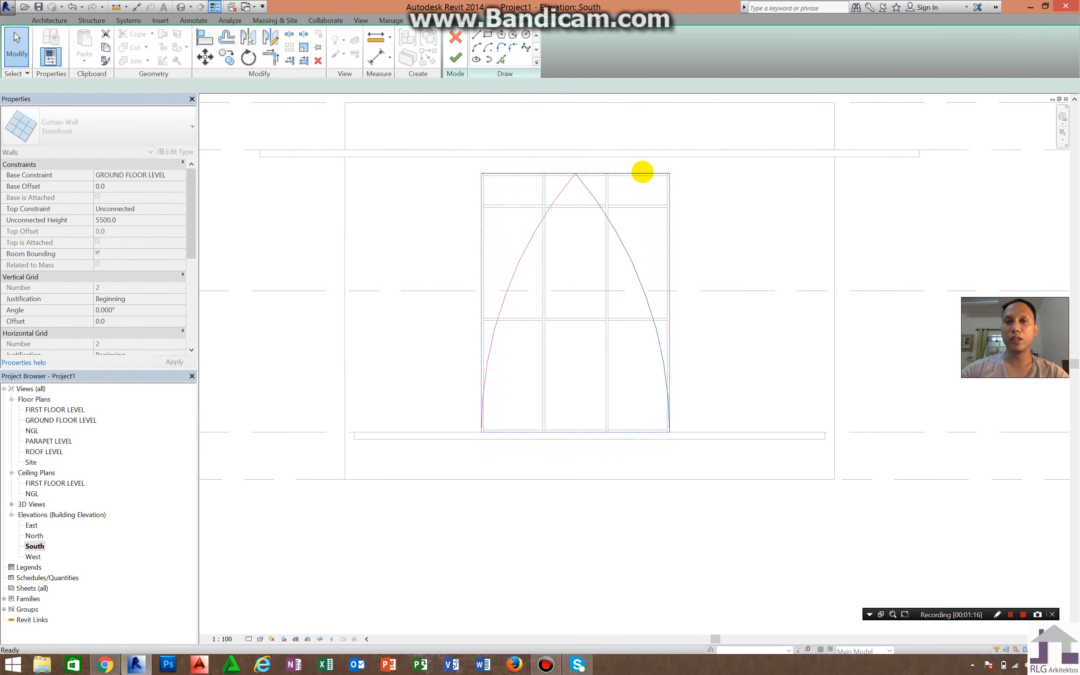
- Delete the top line and both vertical side lines of the original rectangular profile
left_click(643, 171)
key("Delete")
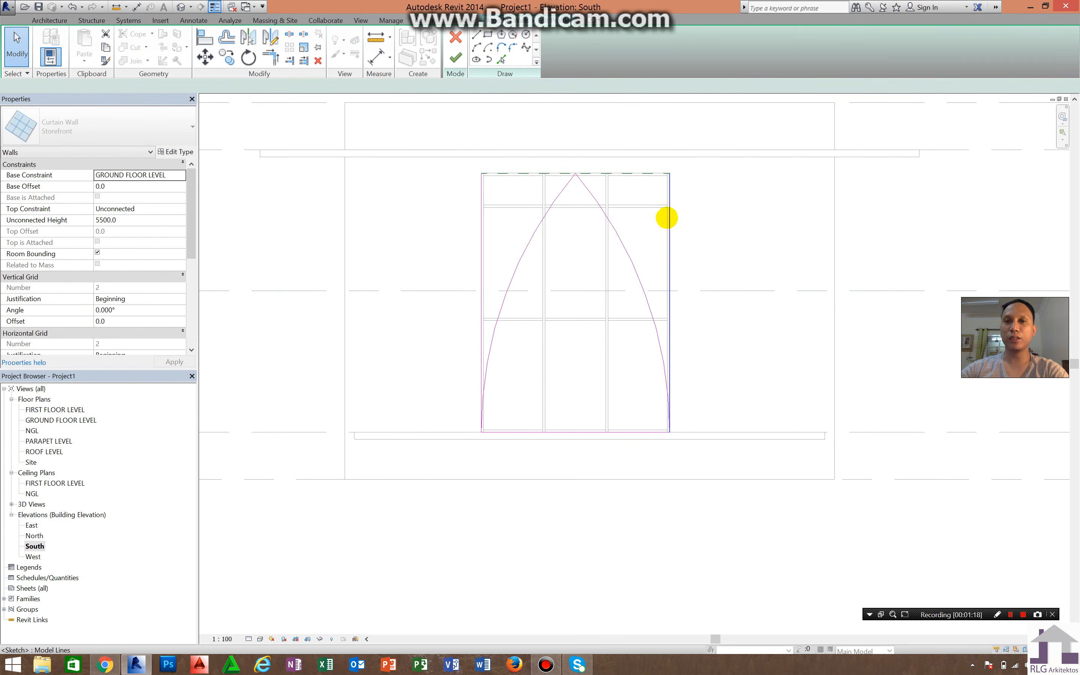
left_click(668, 218)
key("Delete")
left_click(482, 212)
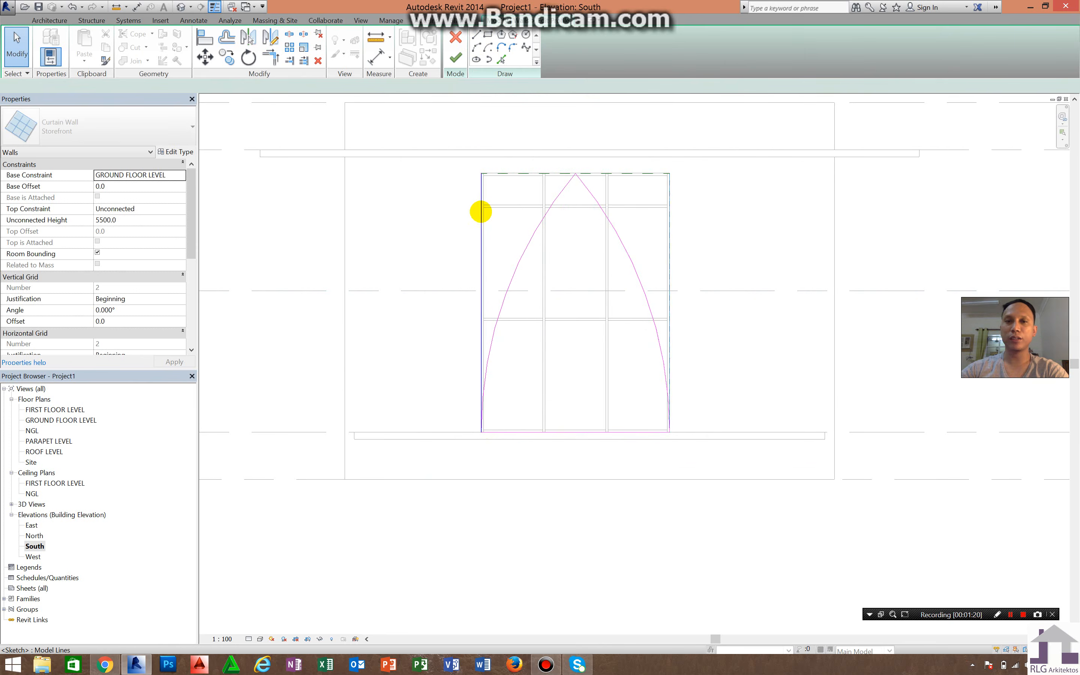
key("Delete")
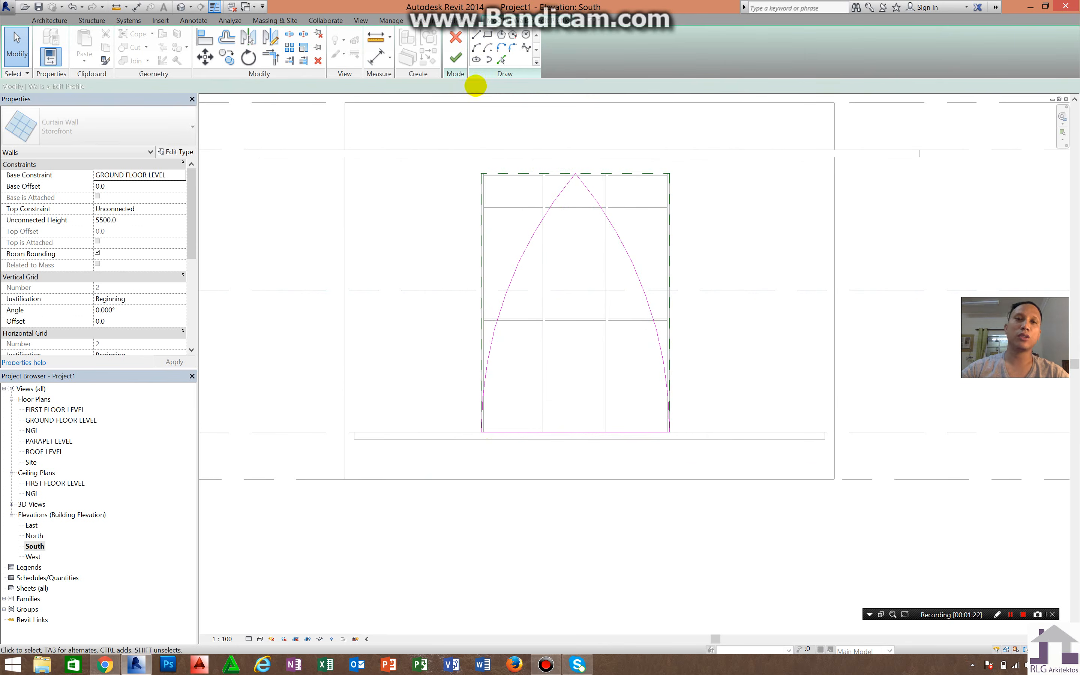
- Finish the profile edit, deleting the mullions that no longer have a grid to sit on
left_click(455, 57)
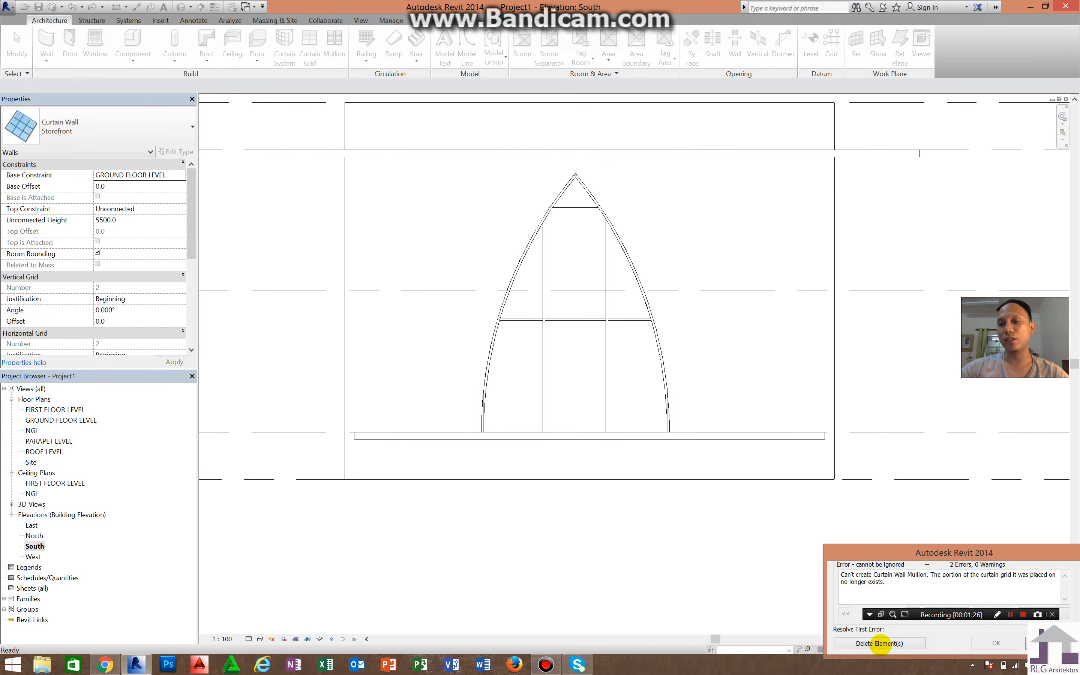
left_click(879, 643)
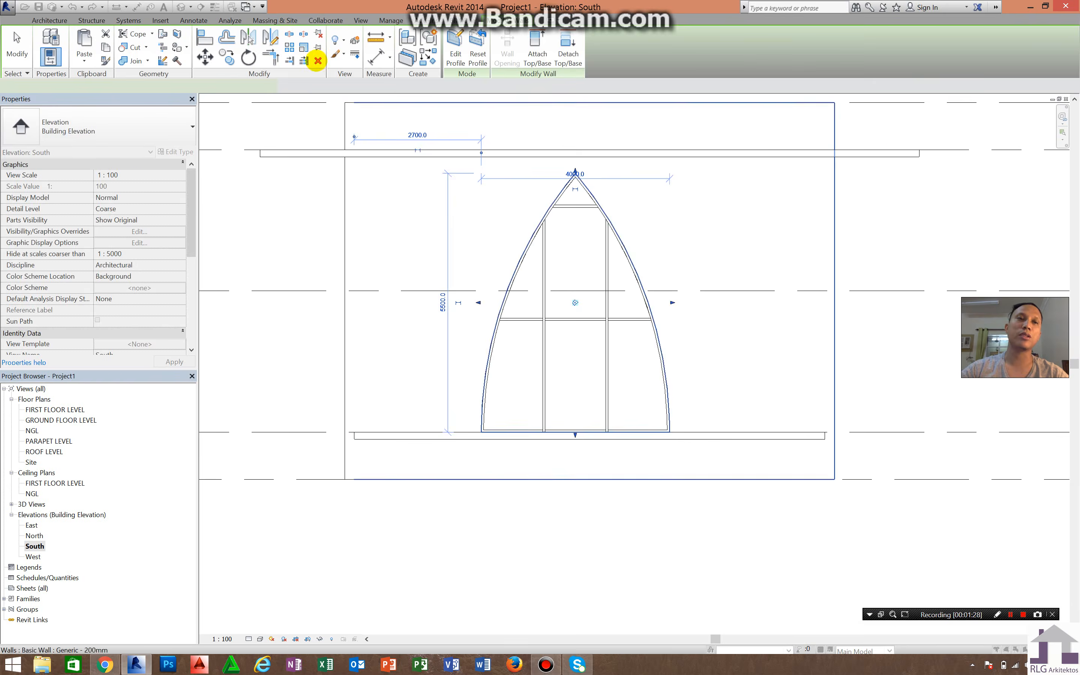
key("Escape")
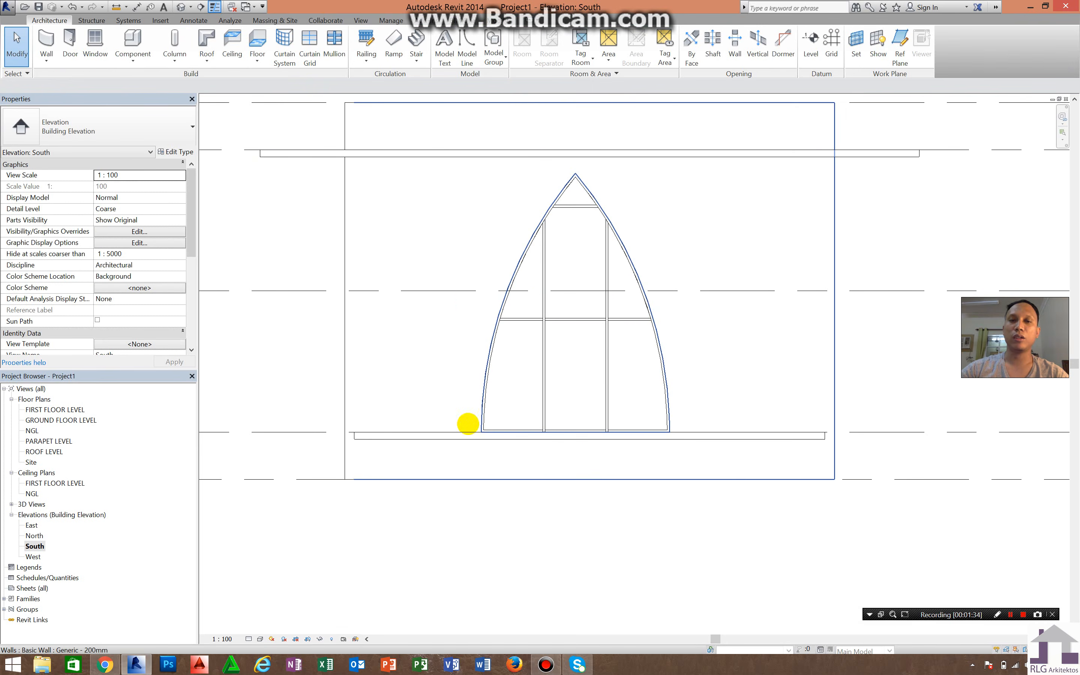
- From the 3D view, start an in-place component in the Generic Models category, named Generic Models 1
left_click(181, 6)
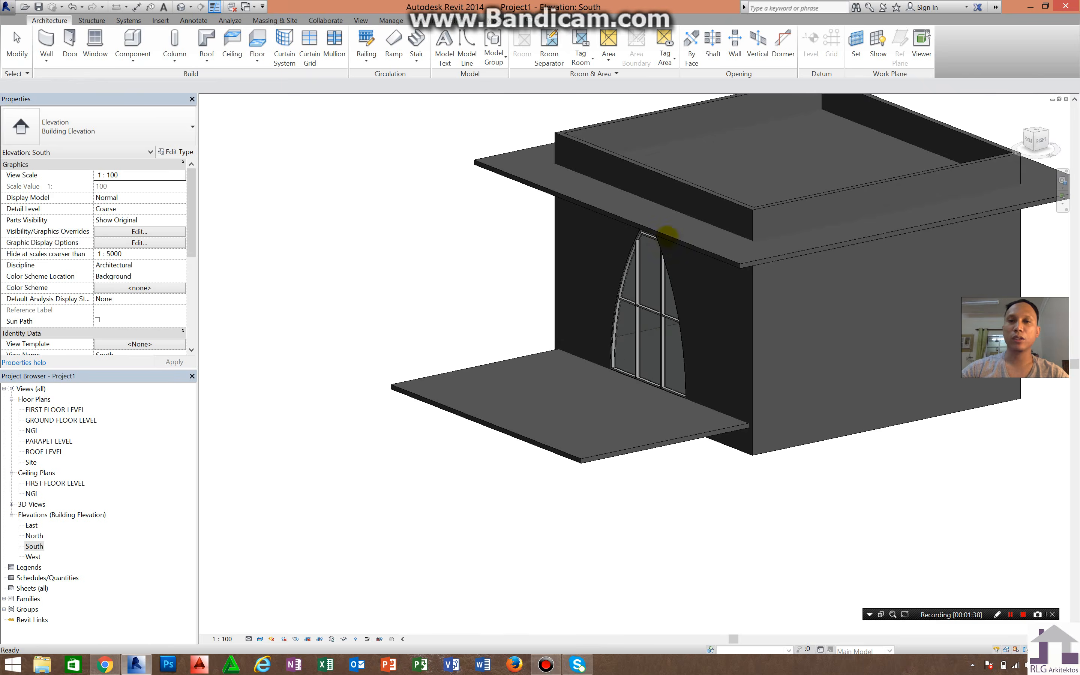
scroll(667, 235, "up", 8)
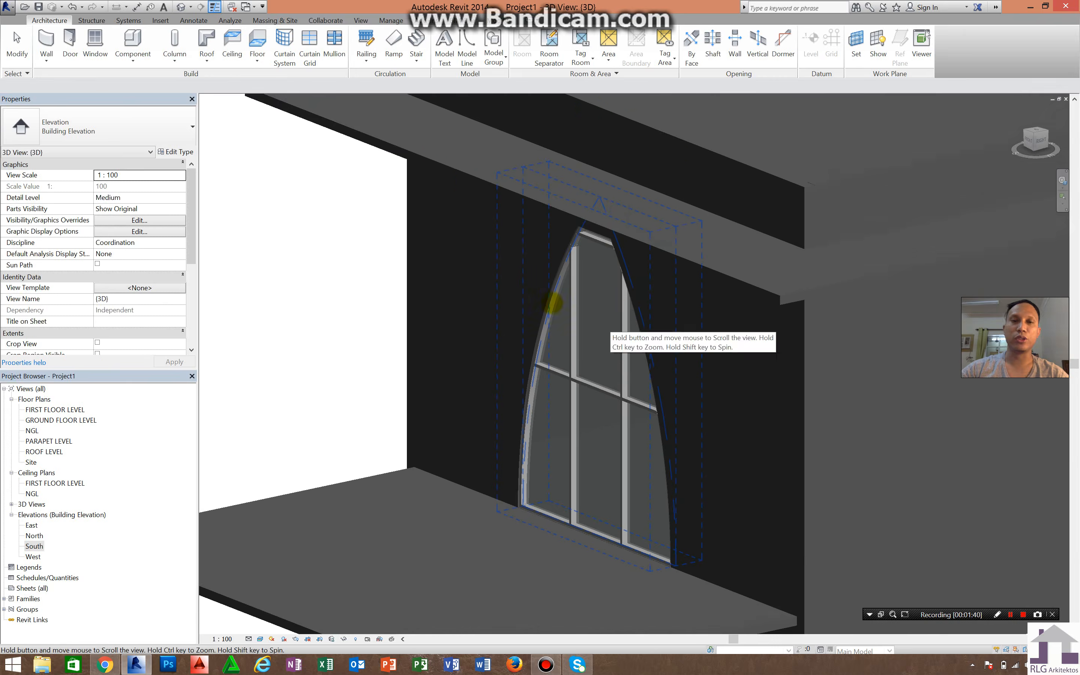
middle_click_drag(553, 304, 561, 297)
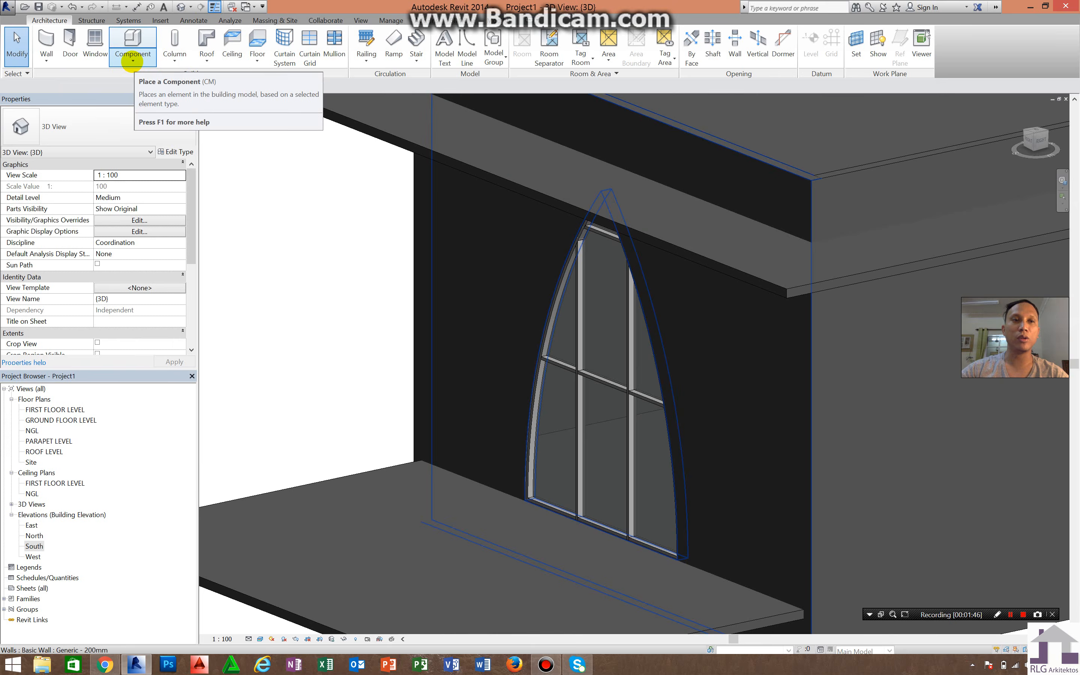
left_click(132, 61)
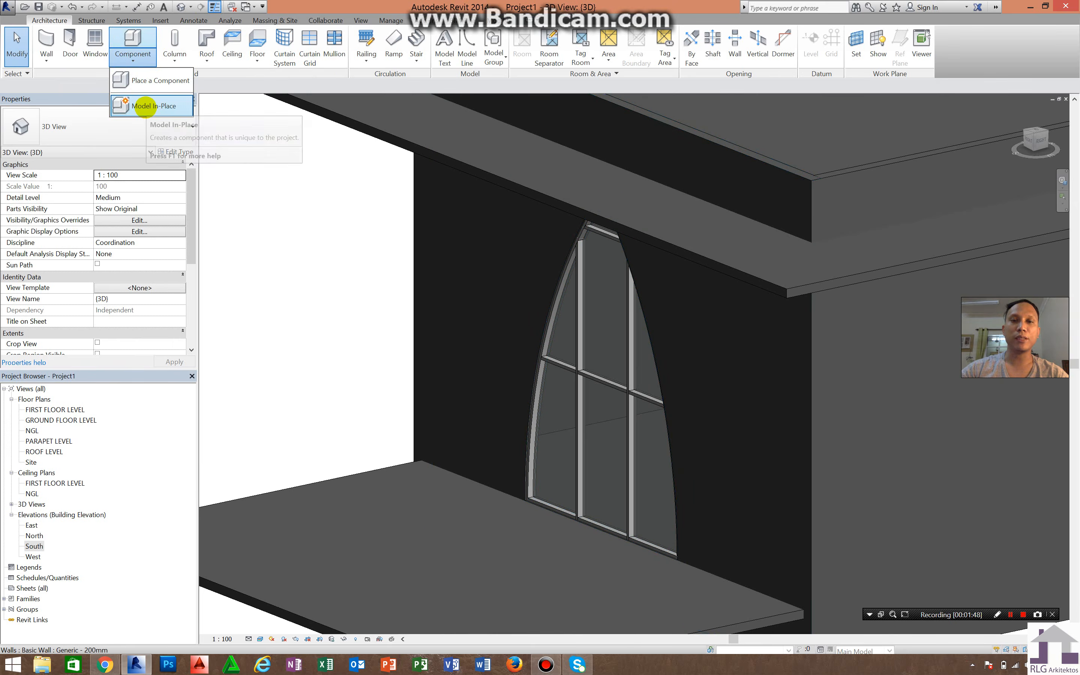
left_click(142, 107)
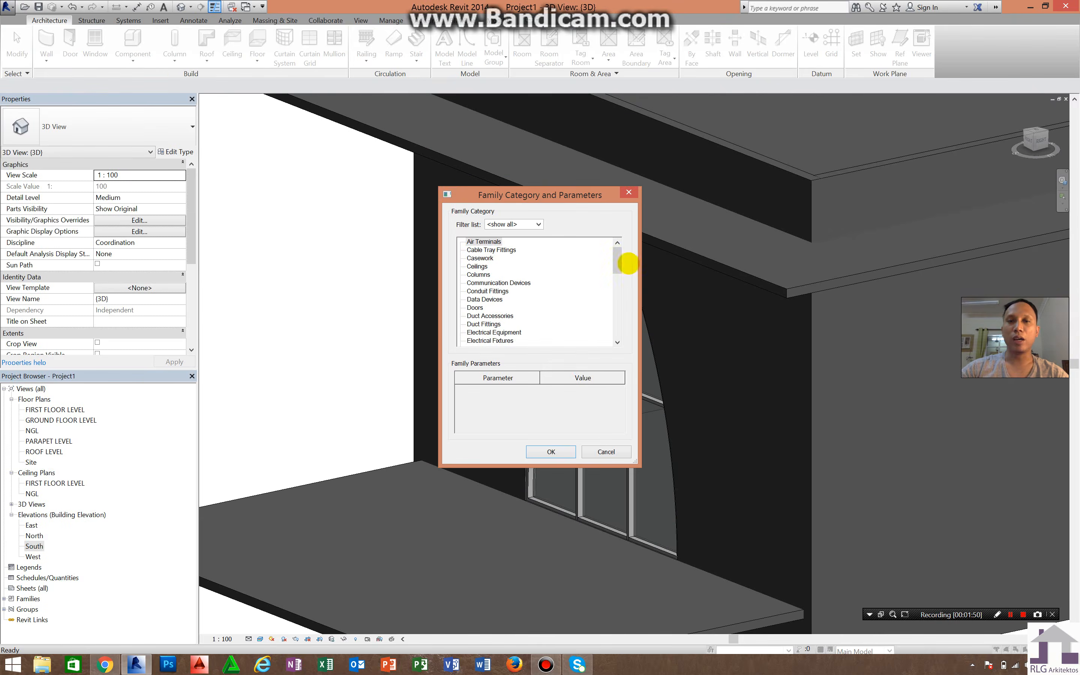
left_click_drag(617, 261, 618, 284)
left_click(491, 299)
left_click(552, 452)
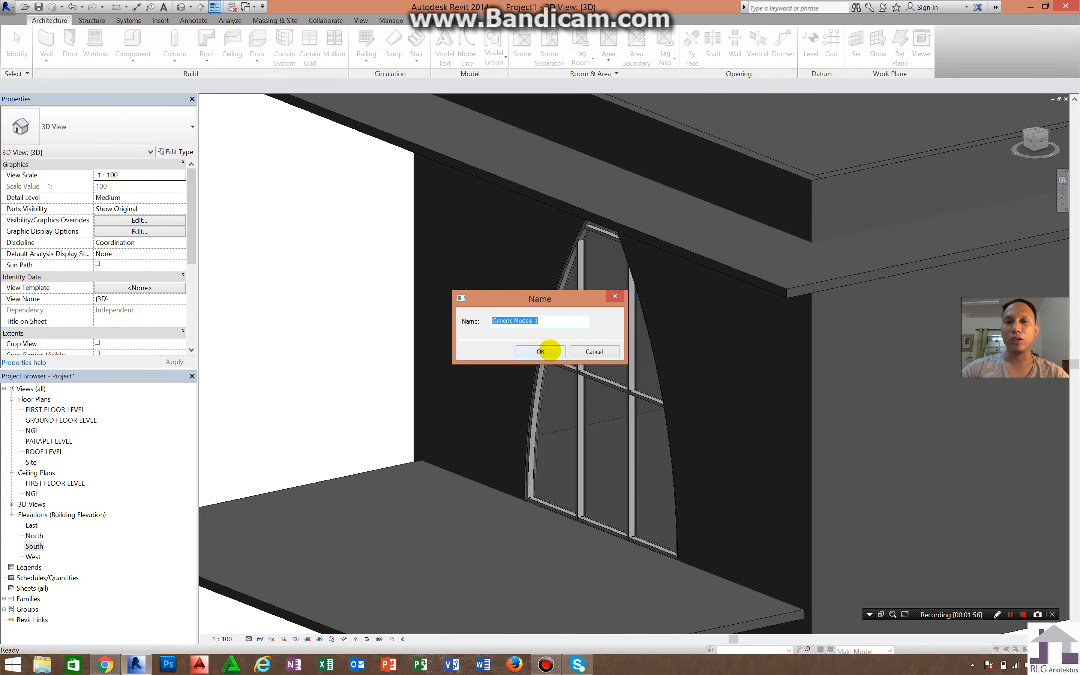
left_click(541, 351)
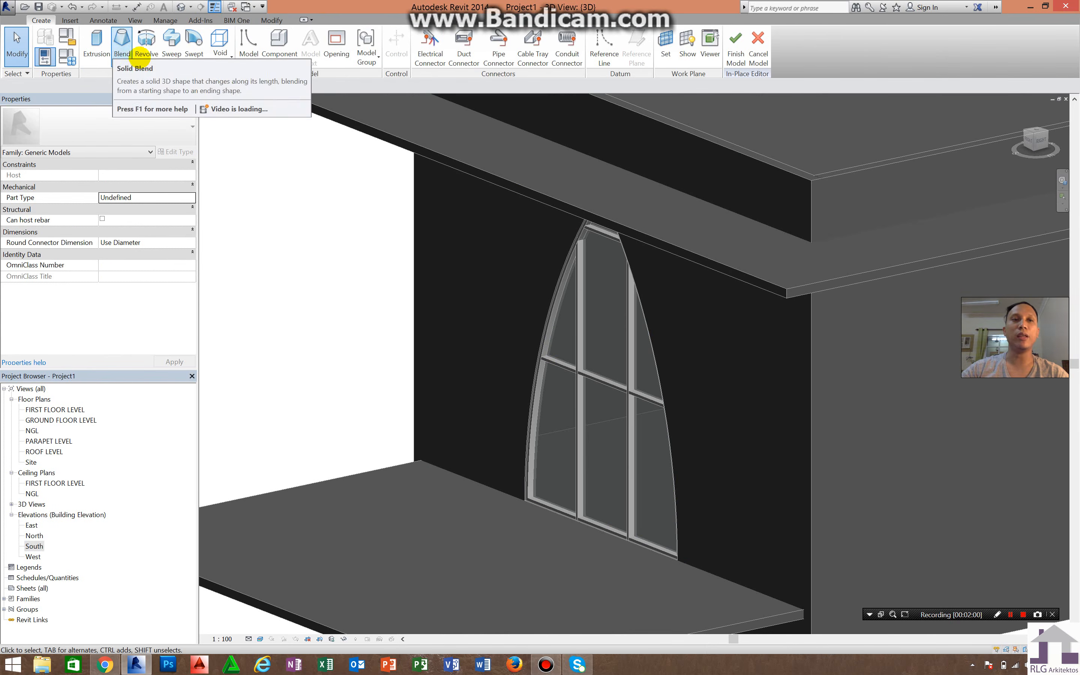
- In the South elevation, set the work plane for the extrusion by picking the front wall's face
left_click(148, 56)
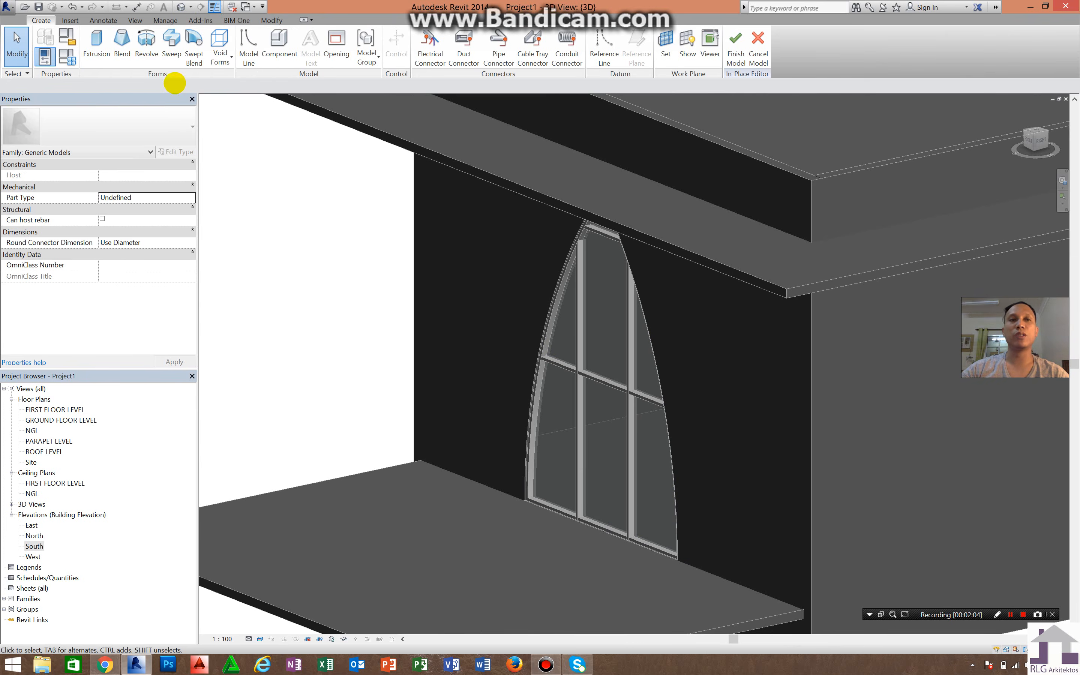
left_click(98, 49)
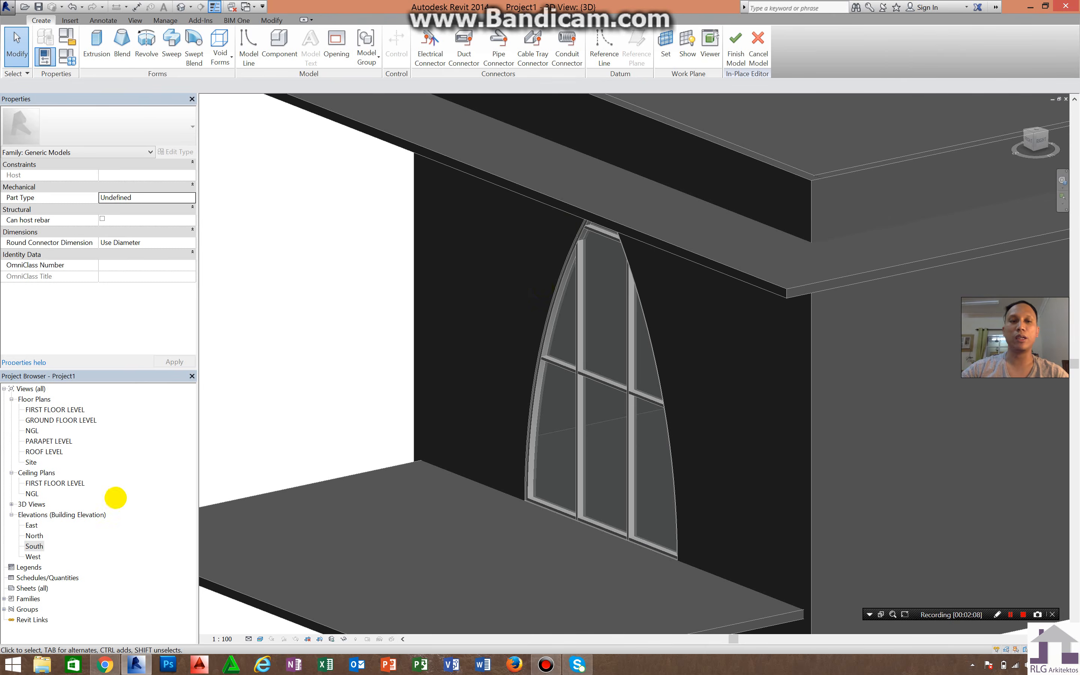
double_click(35, 545)
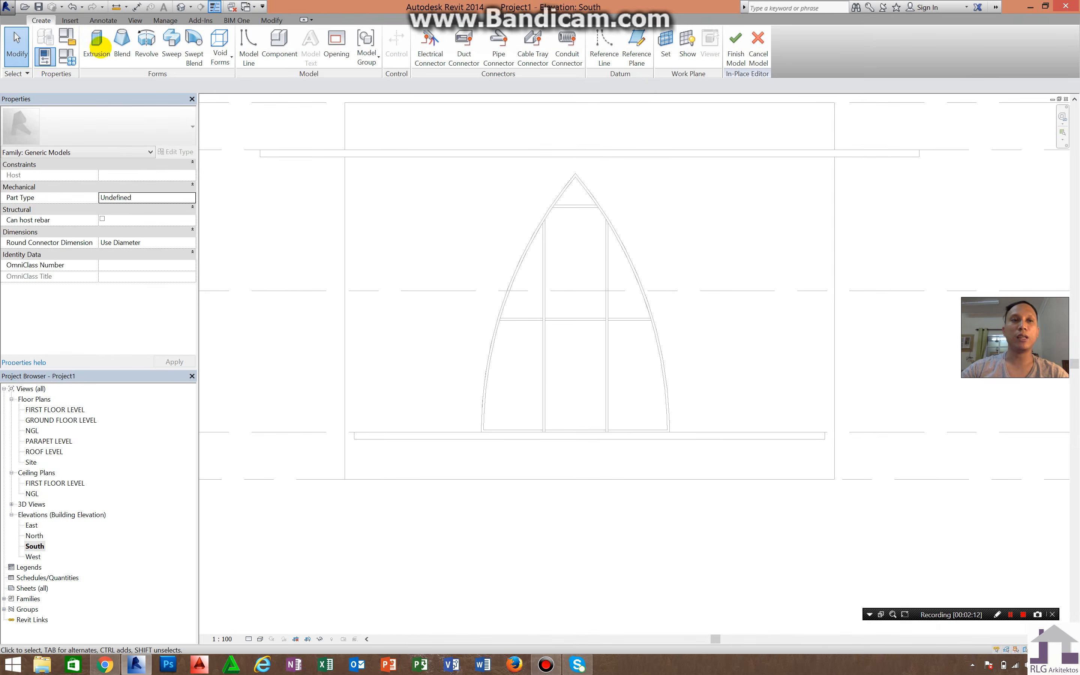
left_click(96, 42)
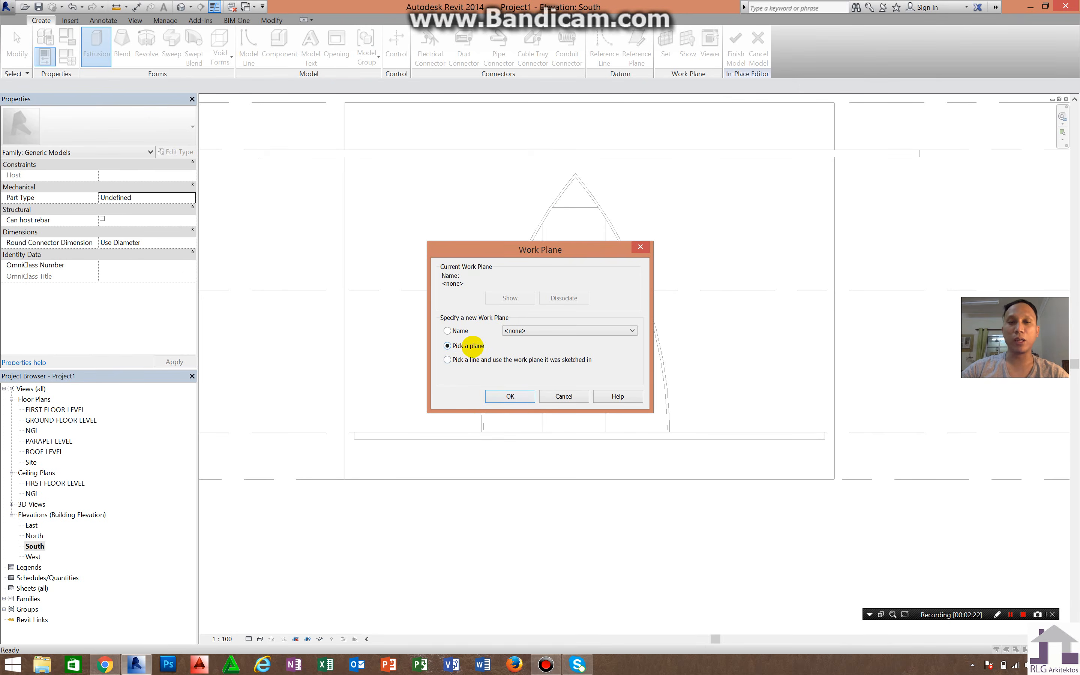
left_click(510, 396)
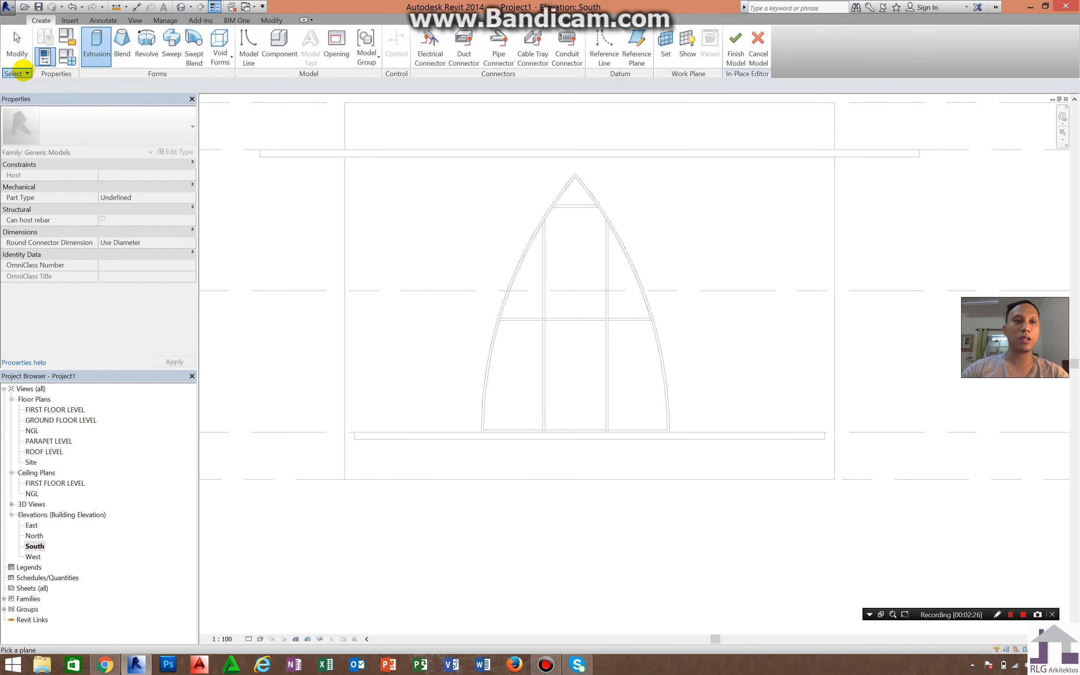
left_click(18, 73)
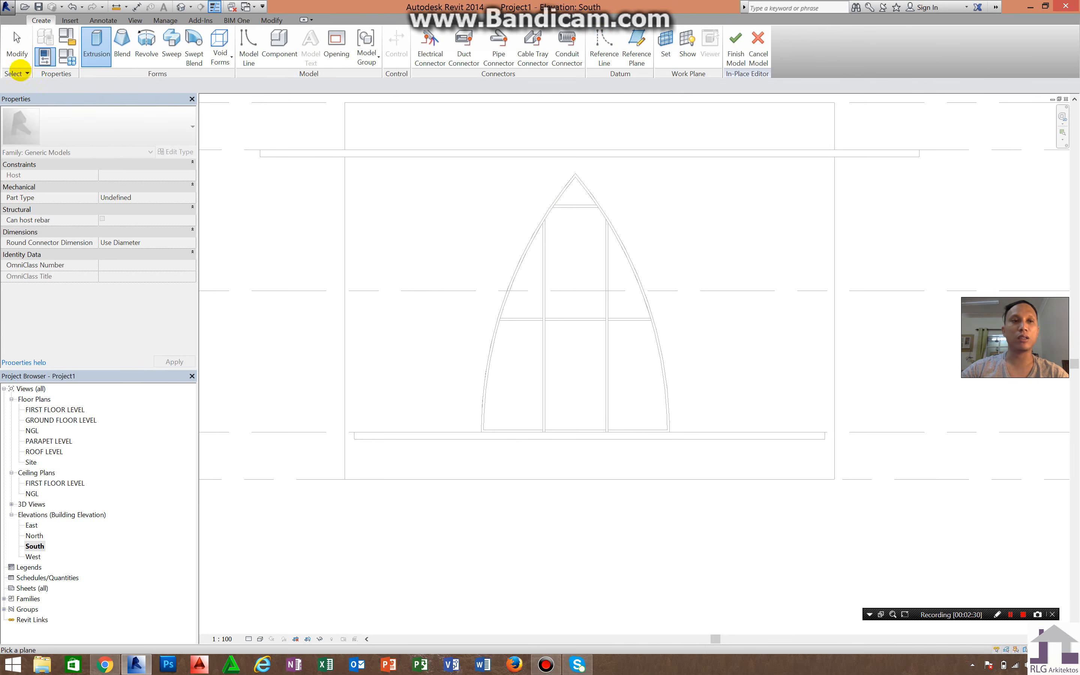
left_click(18, 73)
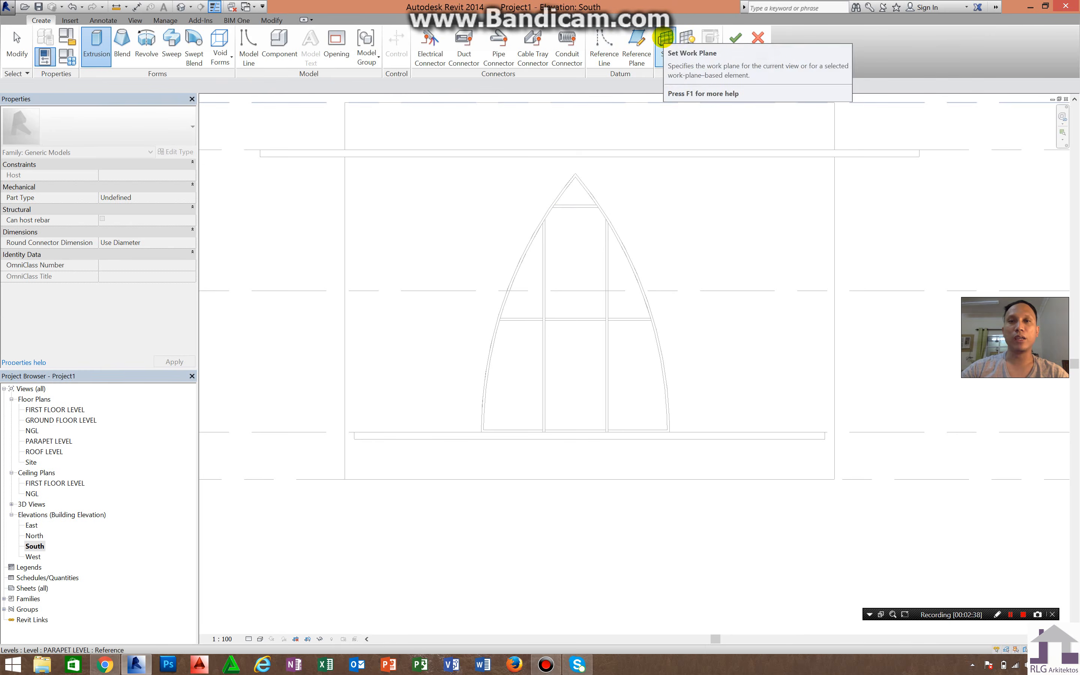
left_click(665, 38)
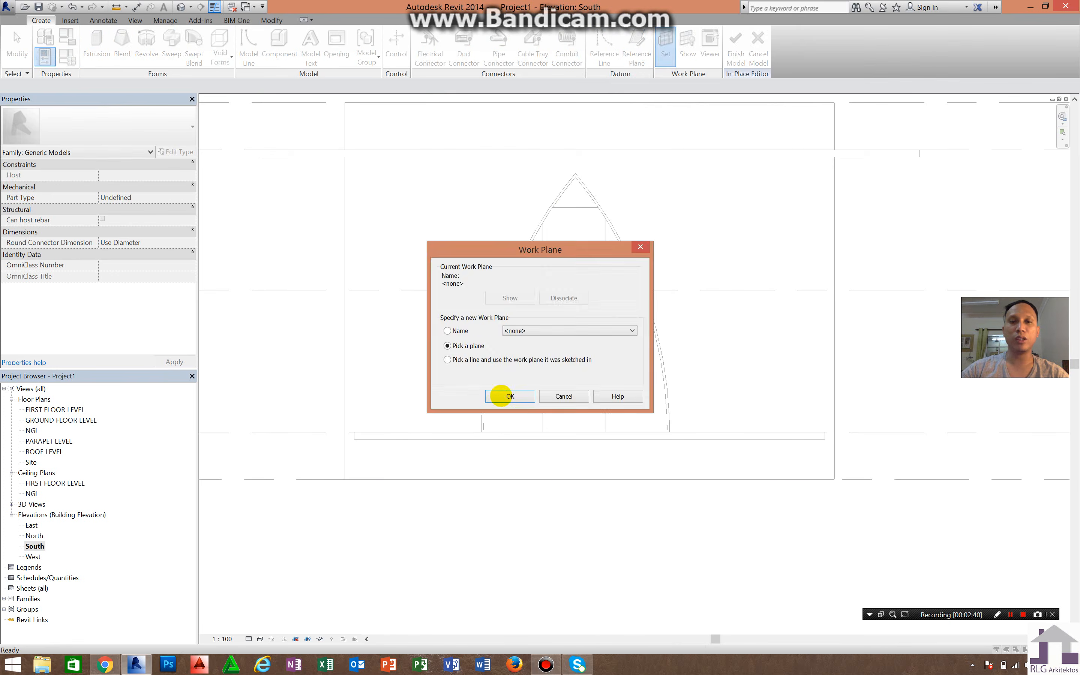
left_click(500, 397)
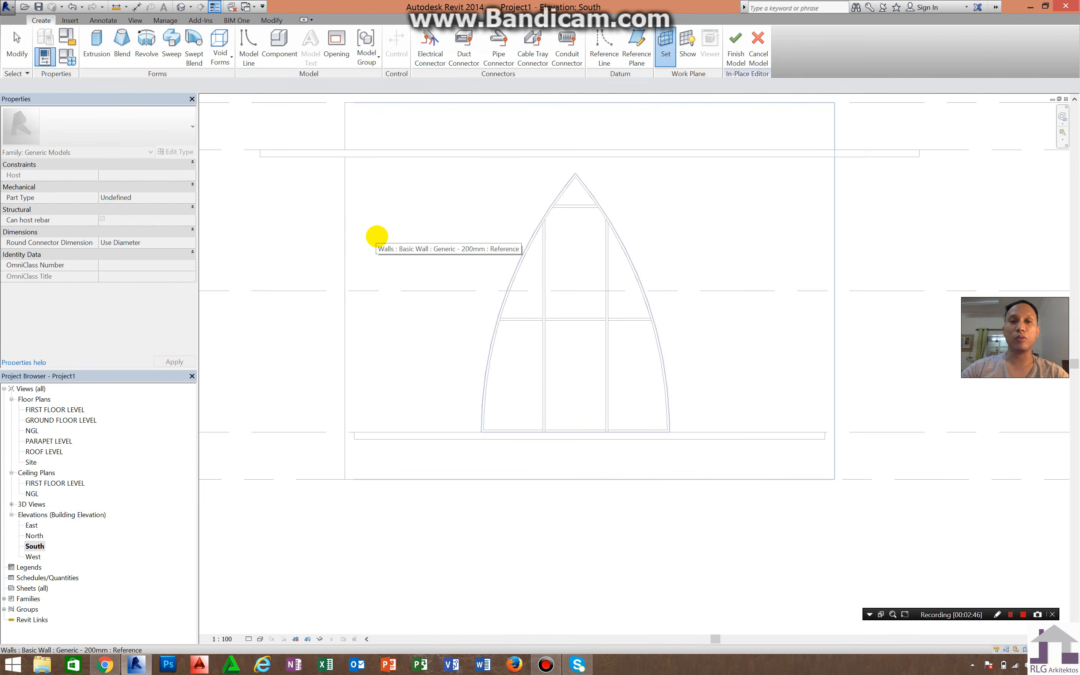
left_click(378, 236)
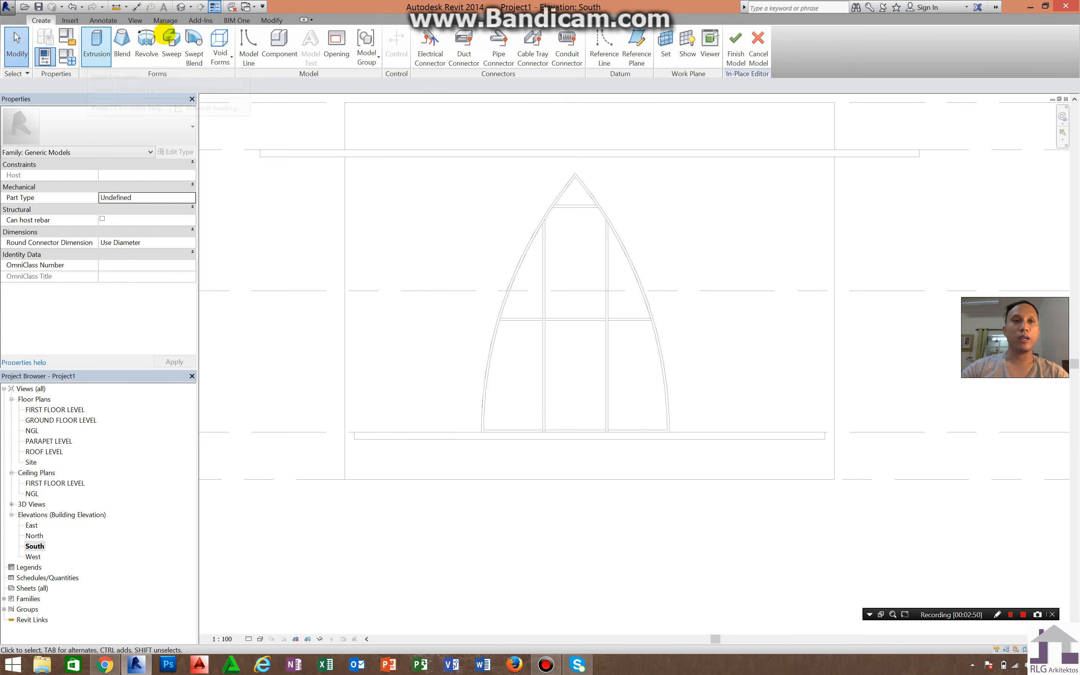
- Start a solid extrusion and pick the curtain wall's two arched outer edges as its sketch lines
left_click(94, 36)
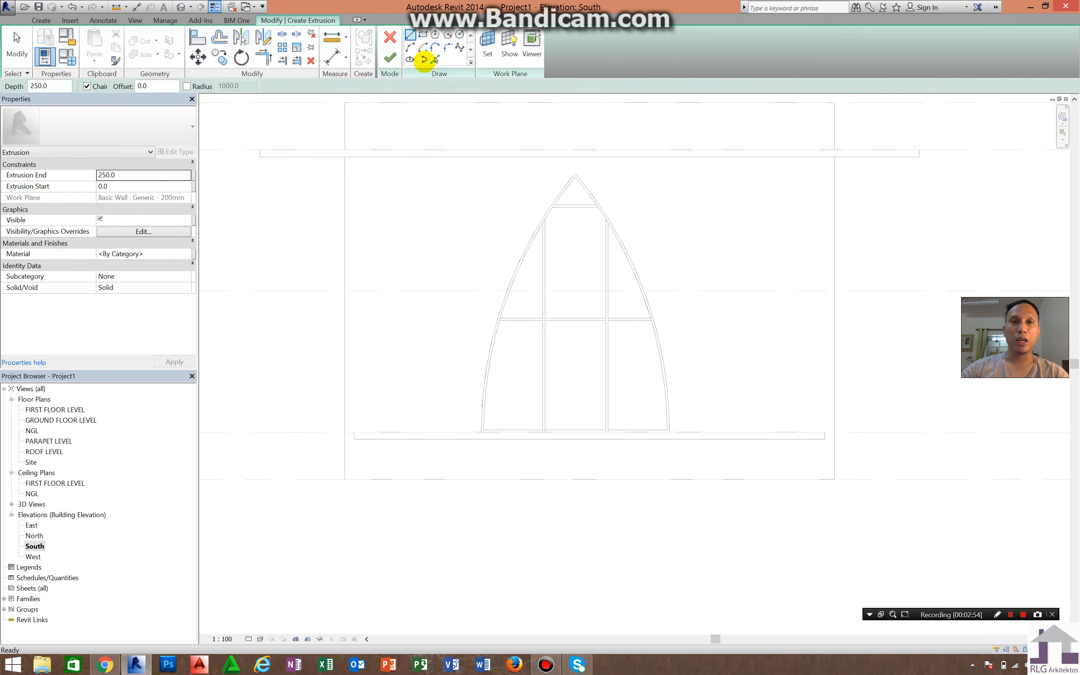
left_click(435, 59)
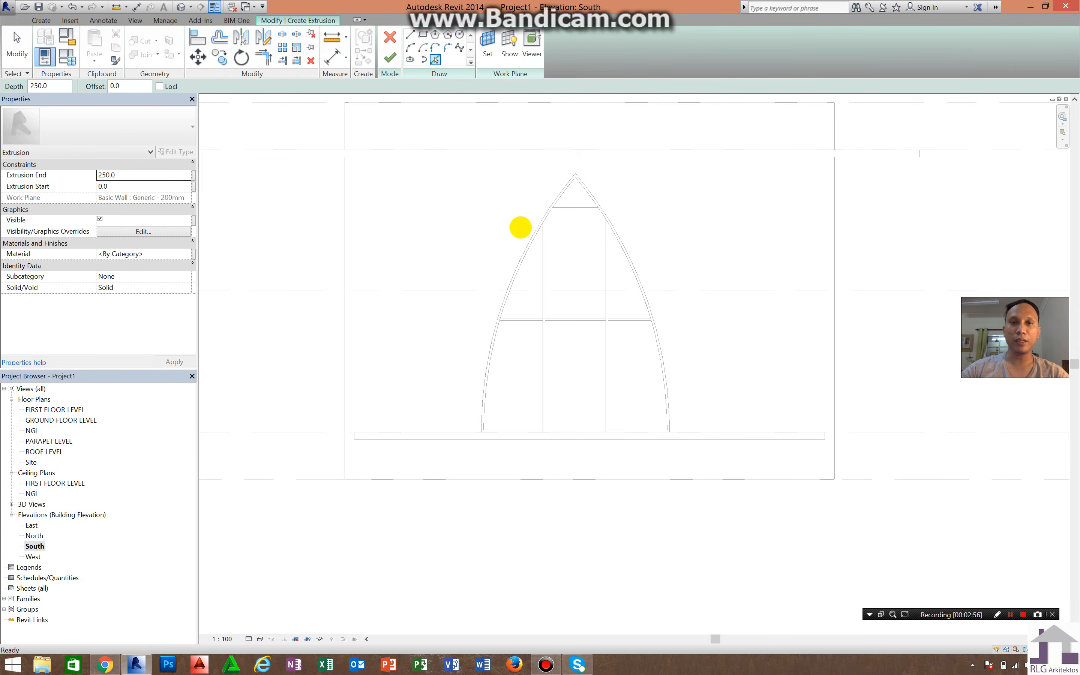
left_click(529, 240)
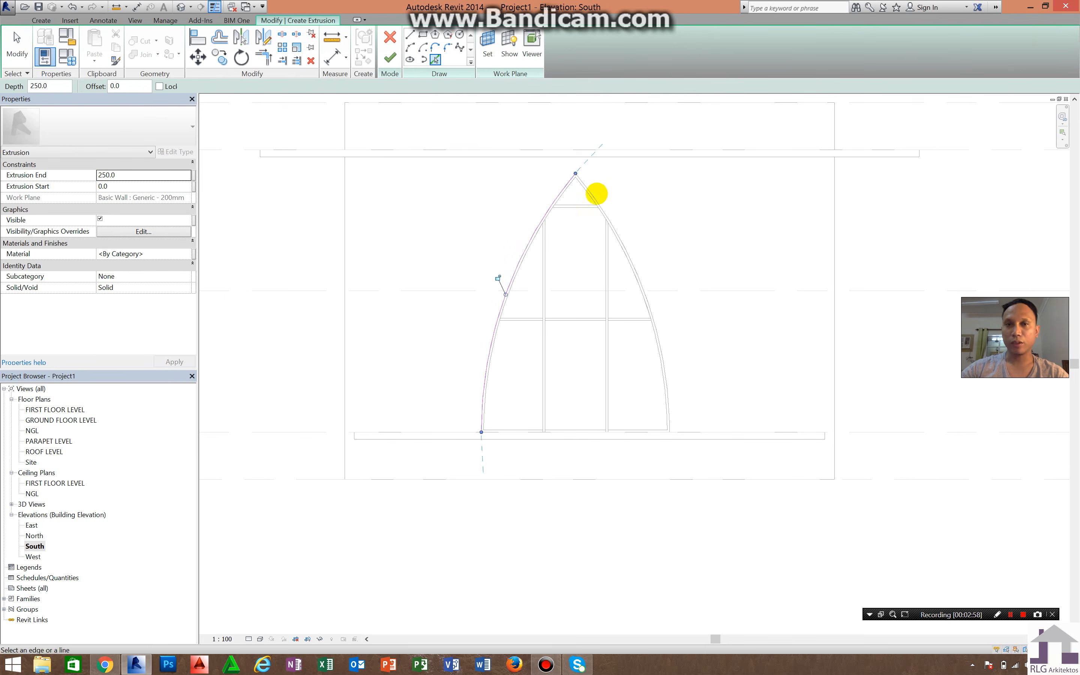
left_click(613, 234)
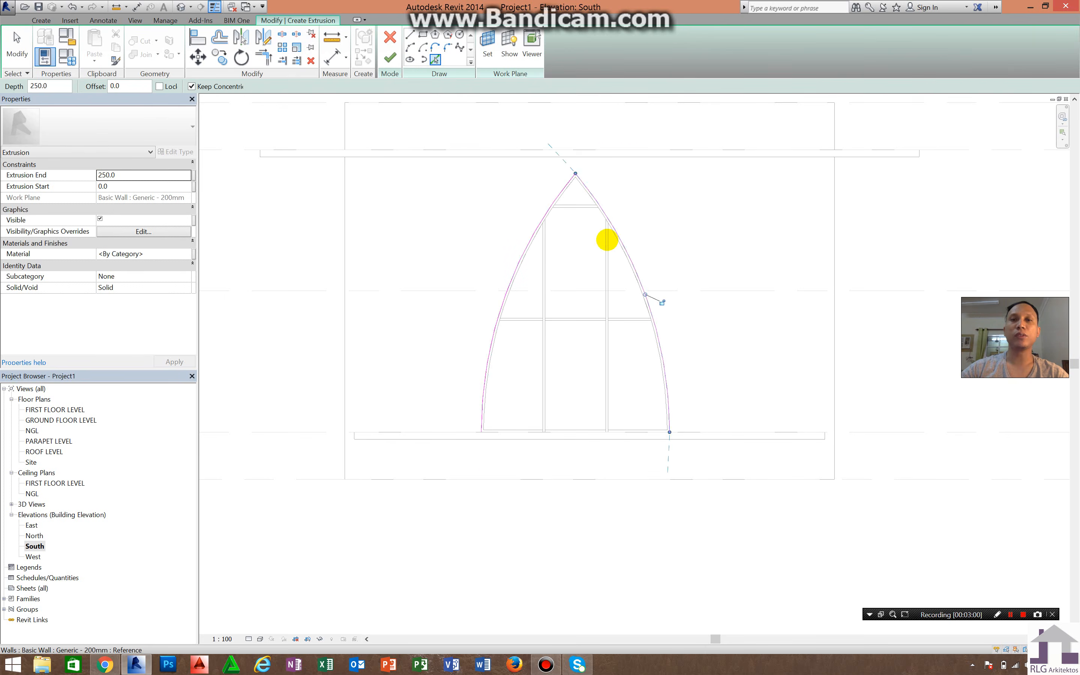
- Offset both arch curves outward by 200 mm to form the outer outline of the arch surround
scroll(603, 235, "up", 3)
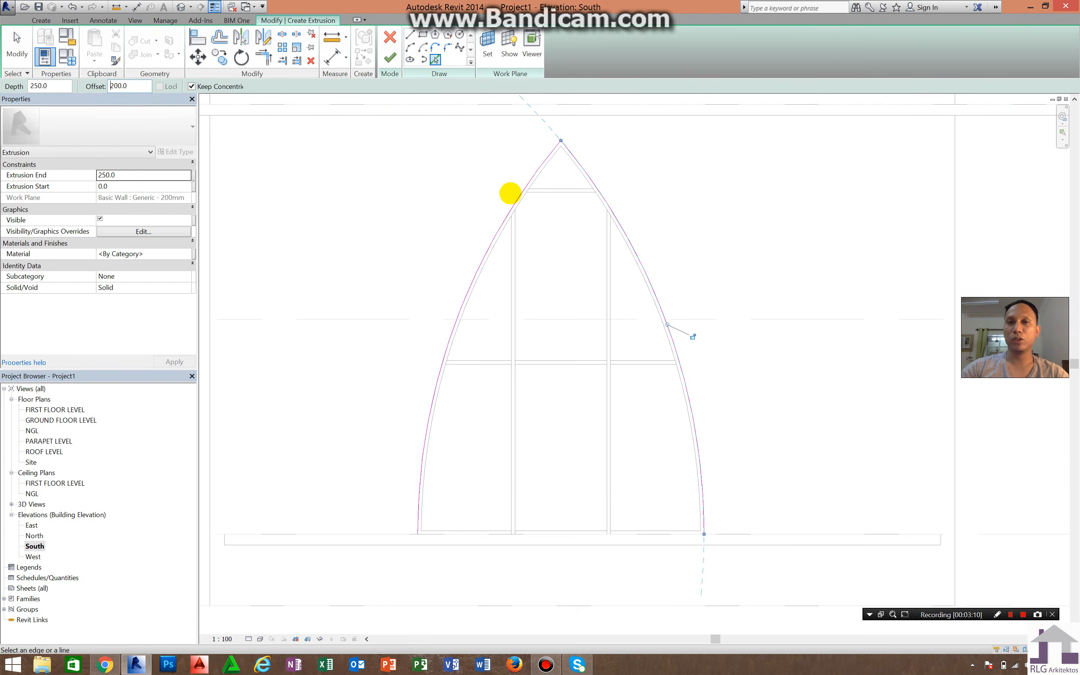
left_click(512, 199)
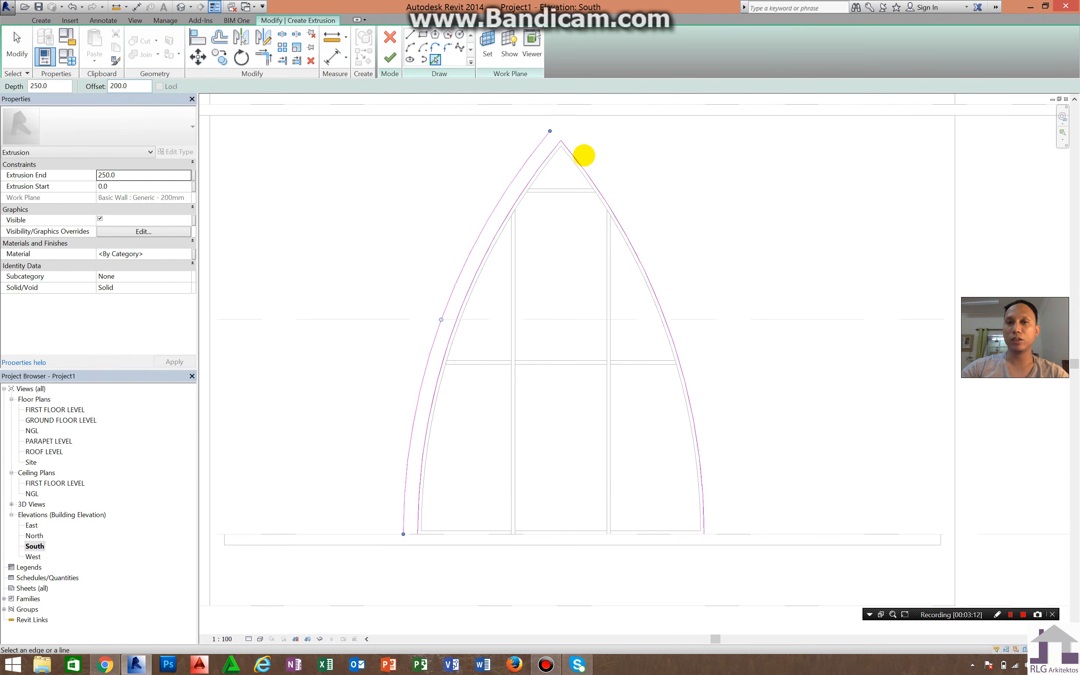
left_click(579, 161)
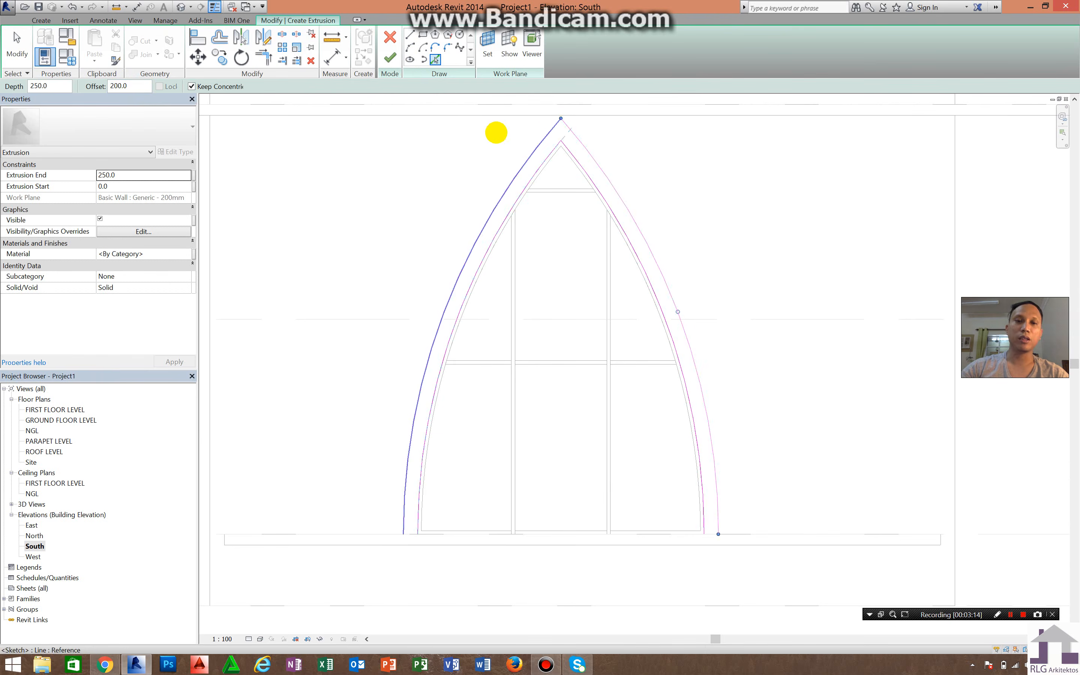
- Close the extrusion sketch with short lines joining the inner and outer arcs at both feet of the arch
left_click(414, 38)
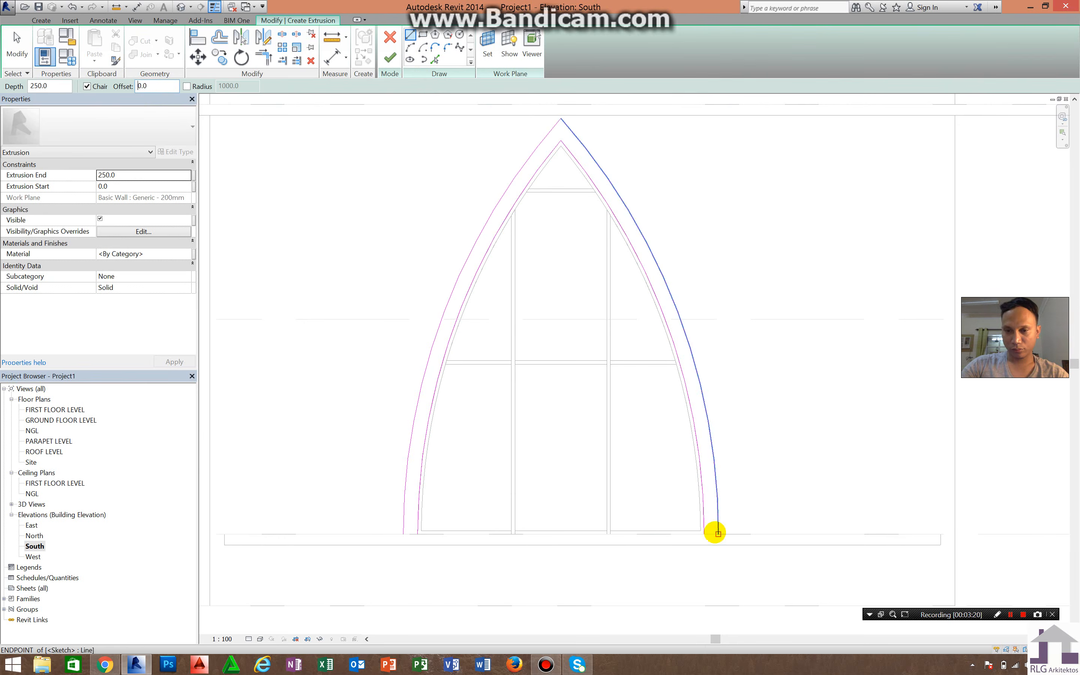
left_click(718, 534)
left_click(704, 534)
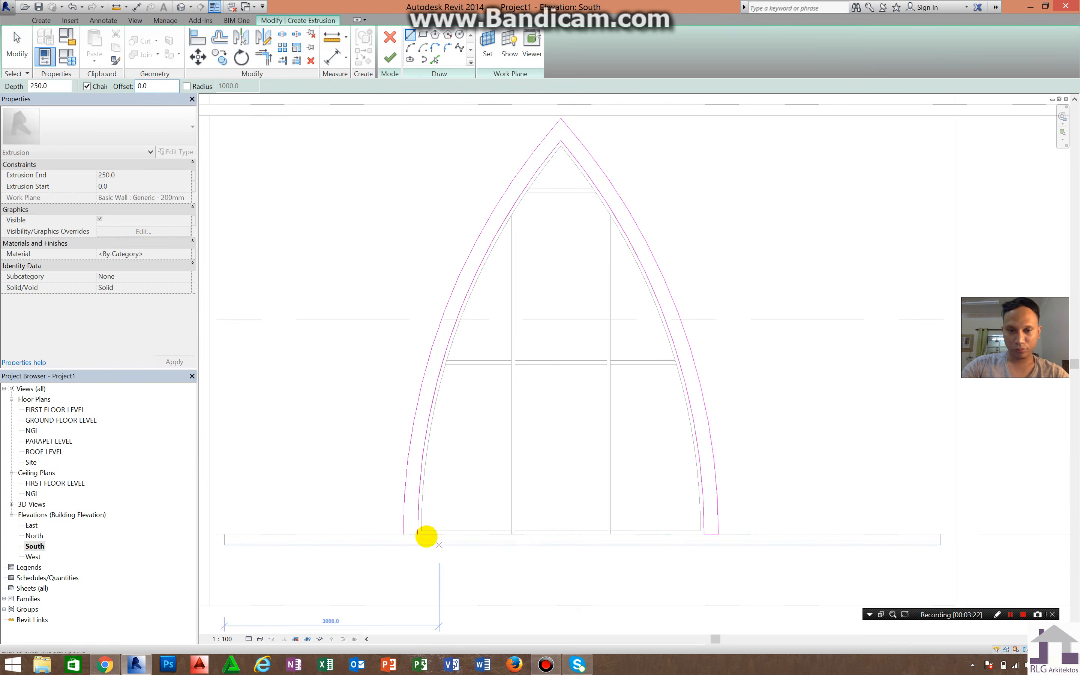
left_click(418, 534)
left_click(403, 534)
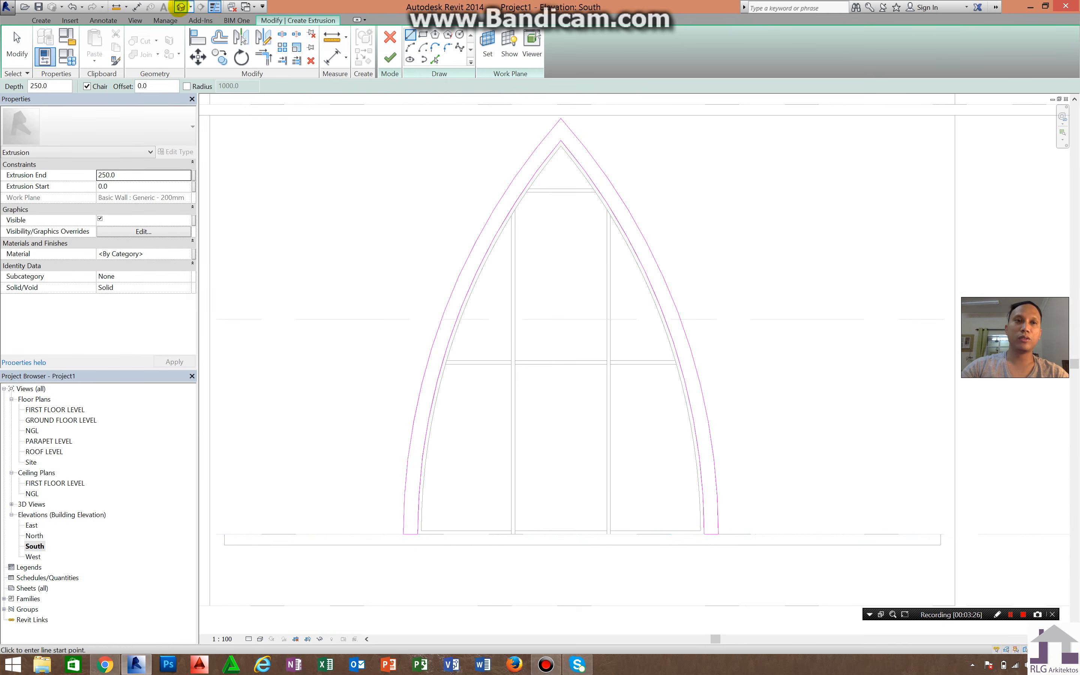
- Finish the extrusion sketch in the 3D view and set the arch surround's Extrusion End to 1500 mm
left_click(181, 7)
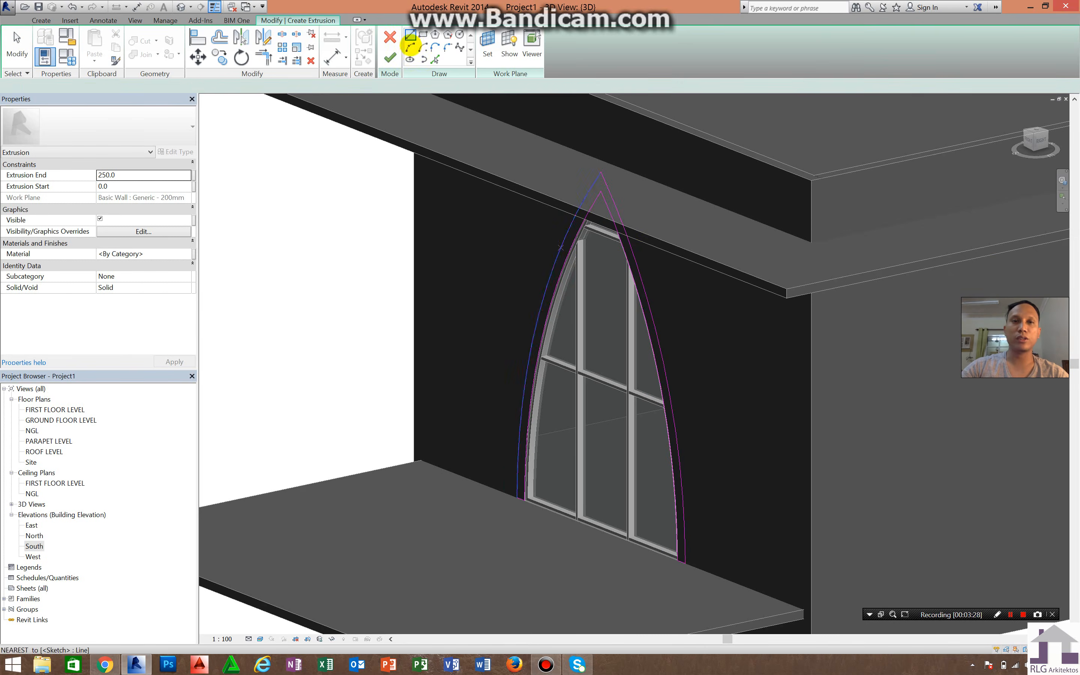
left_click(410, 36)
left_click(630, 351)
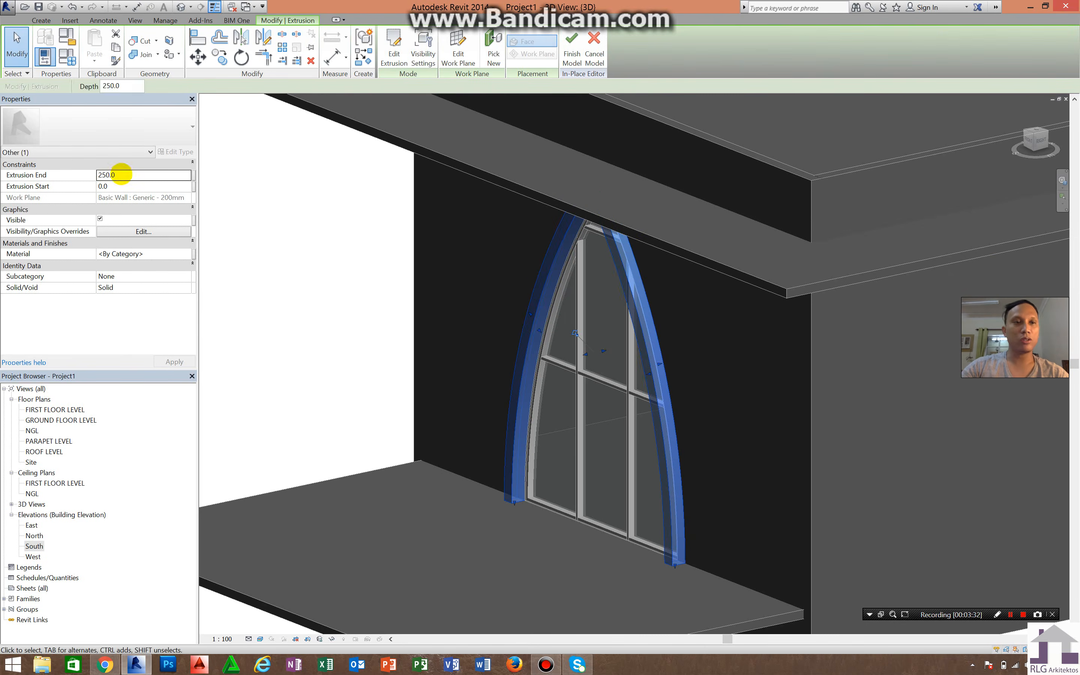
double_click(120, 174)
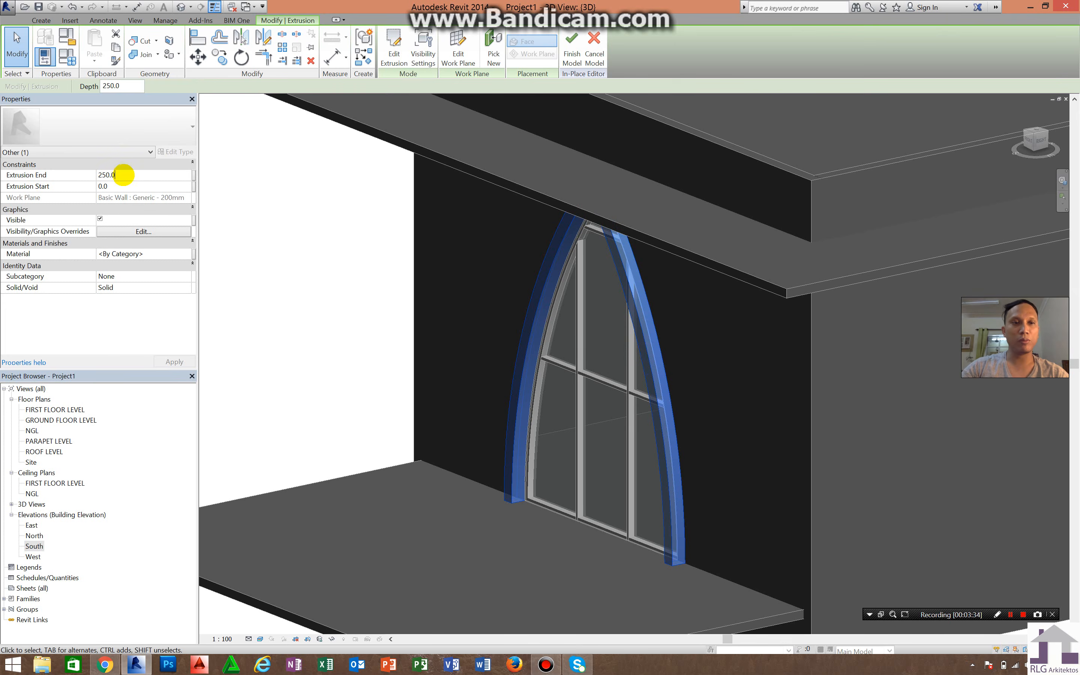
type("15")
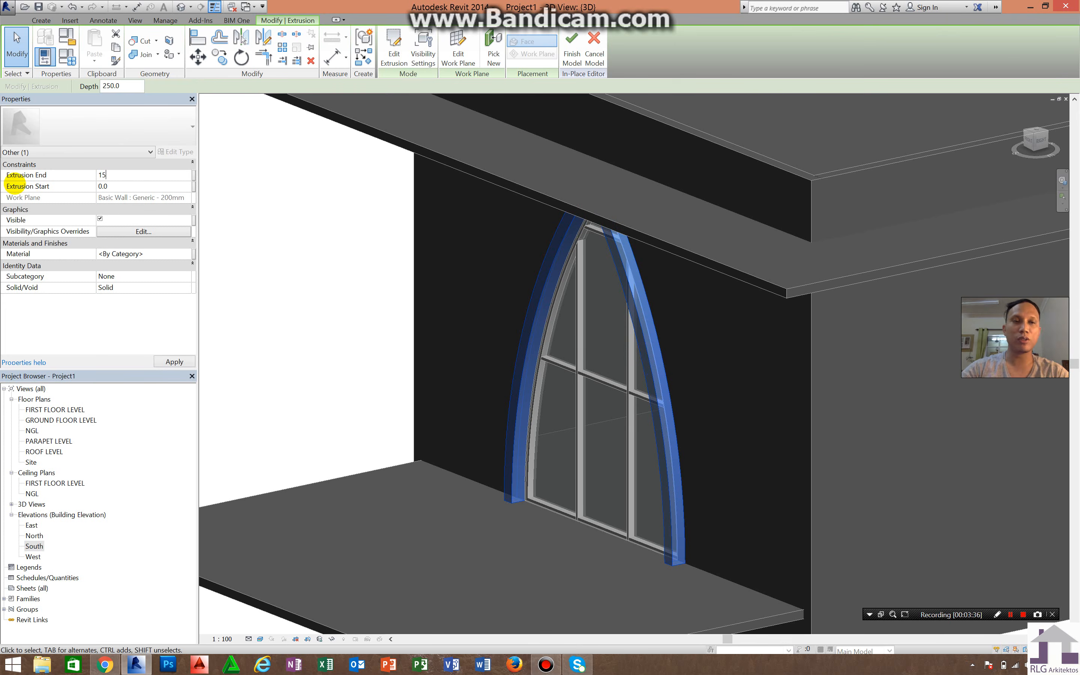
type("00")
key("Return")
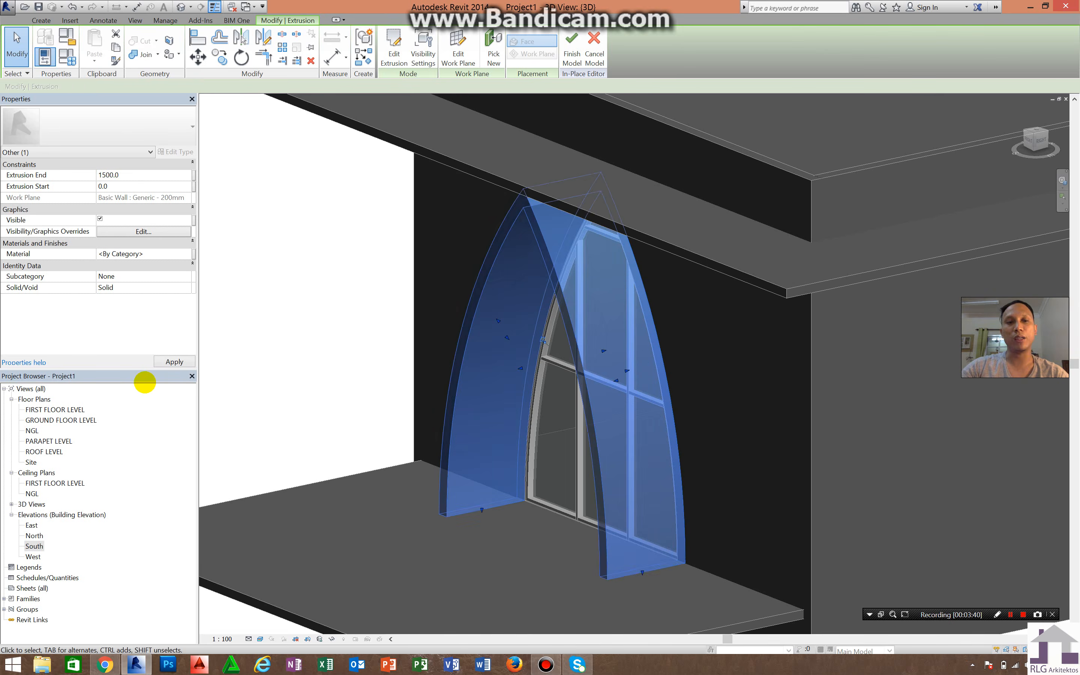
key("Escape")
- Examine the extruded arch surround and storefront from the front and from both sides
middle_click_drag(579, 268, 547, 394, "shift")
middle_click_drag(580, 335, 497, 350, "shift")
scroll(380, 364, "up", 4)
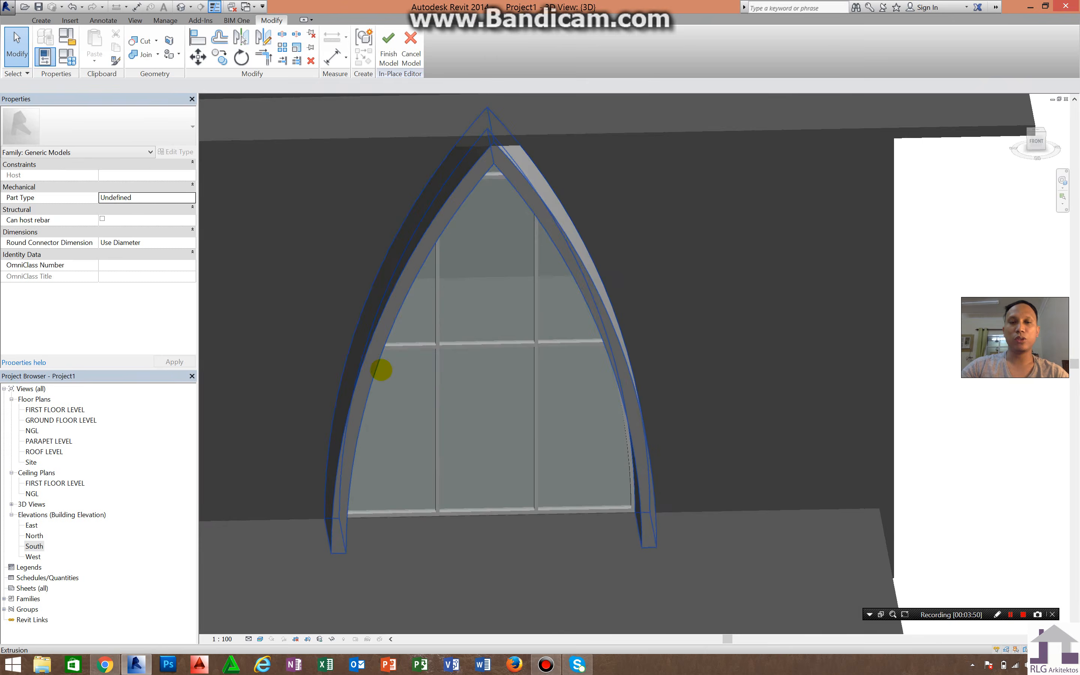
middle_click_drag(385, 370, 494, 391, "shift")
scroll(494, 393, "down", 4)
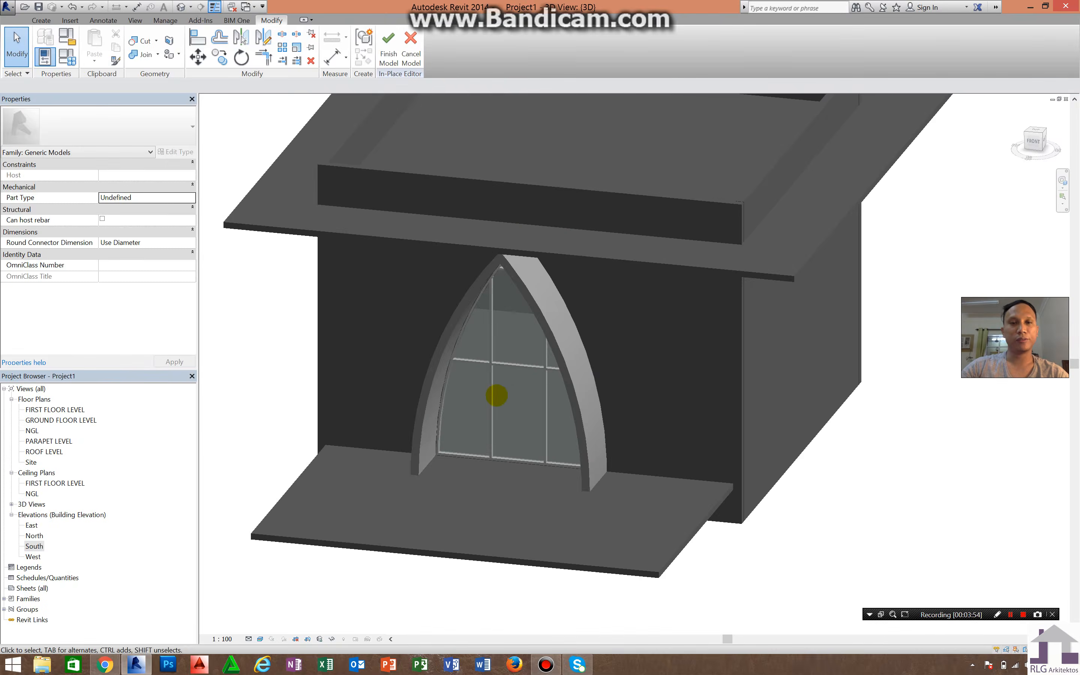
scroll(516, 451, "up", 3)
middle_click_drag(516, 452, 481, 439, "shift")
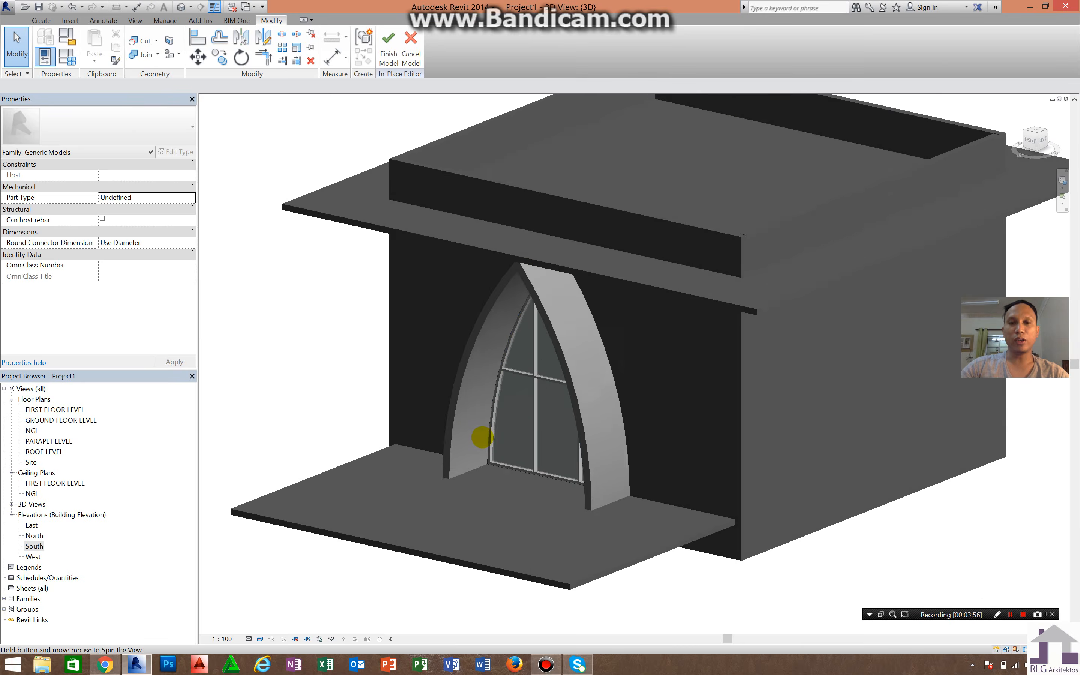
- Start a void extrusion in the East elevation, picking the building's side wall as its work plane
scroll(608, 436, "up", 2)
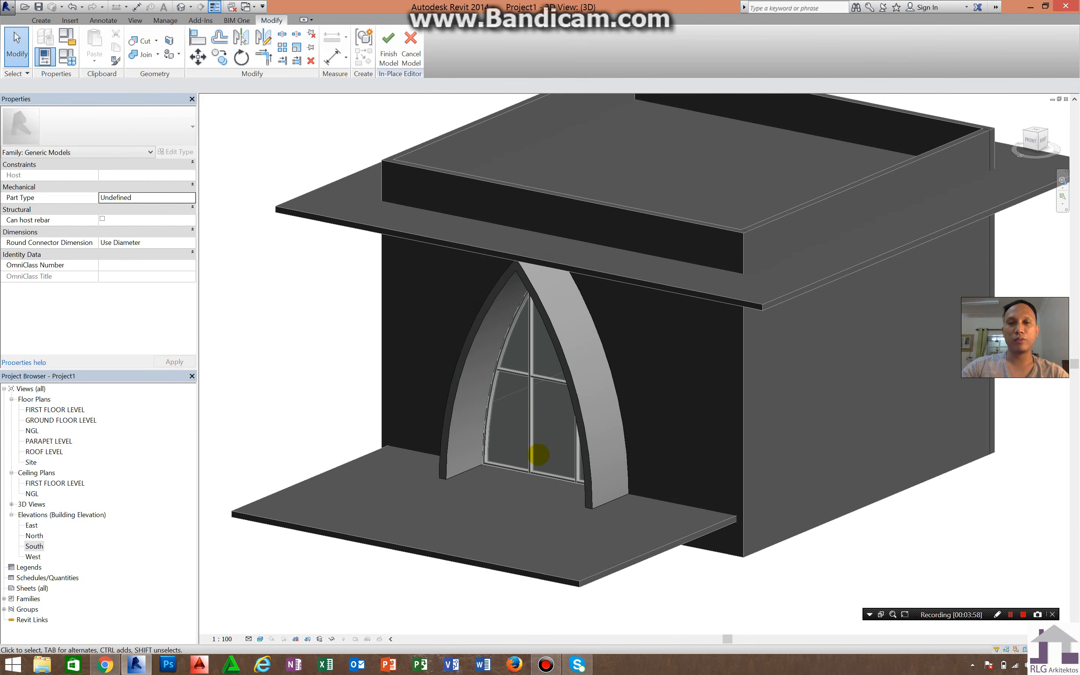
middle_click_drag(507, 466, 516, 434, "shift")
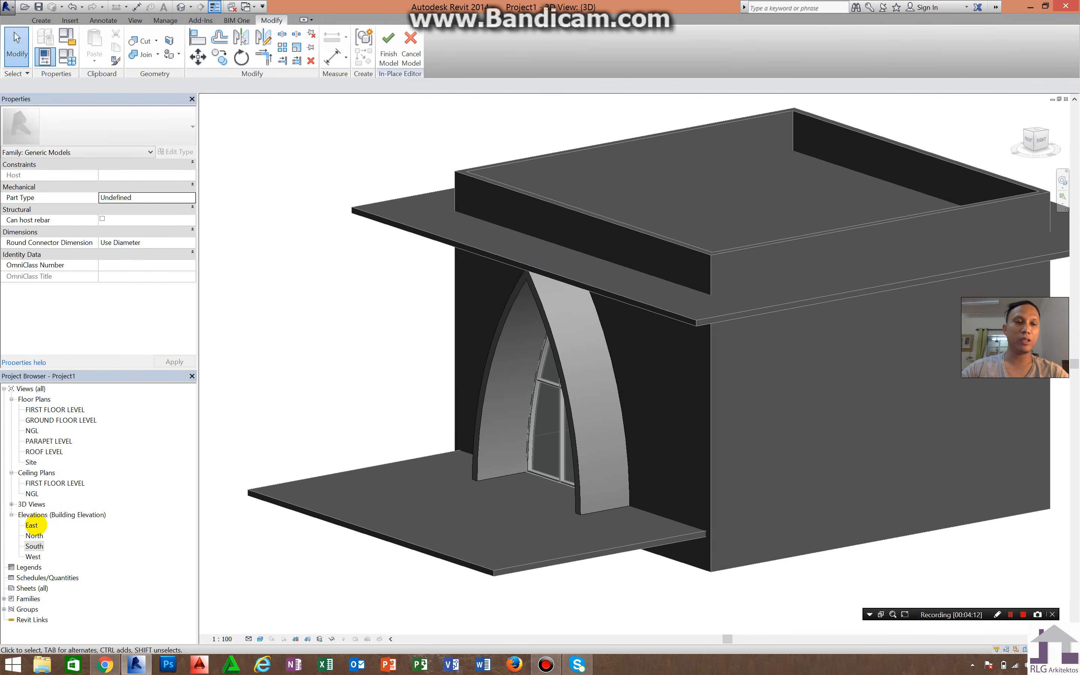
double_click(33, 525)
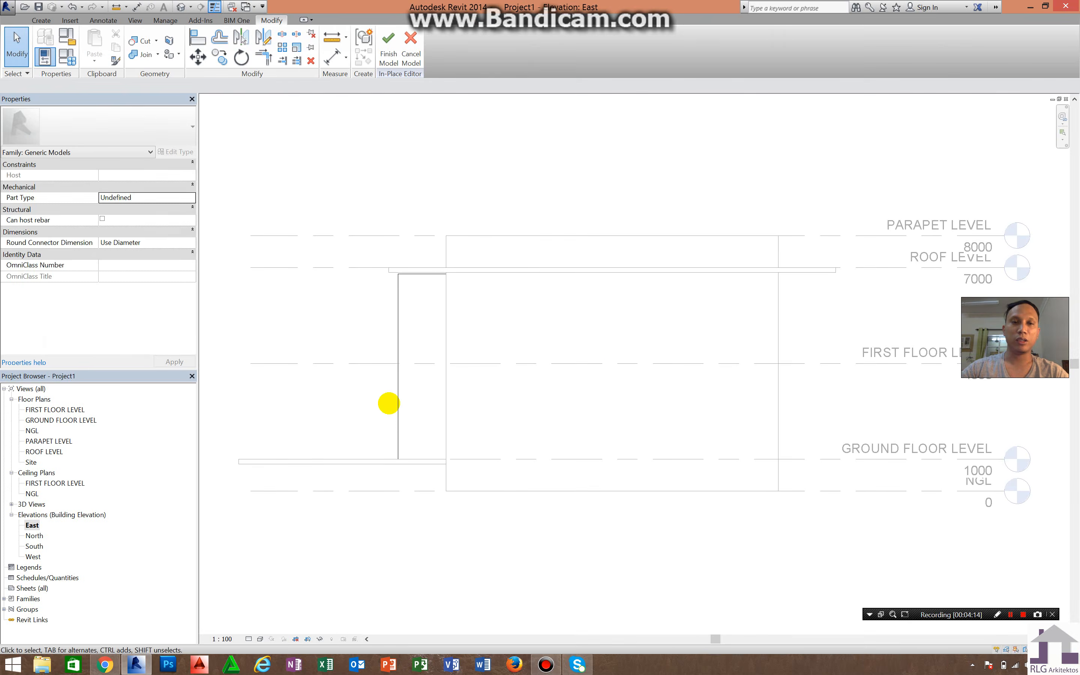
scroll(411, 329, "up", 3)
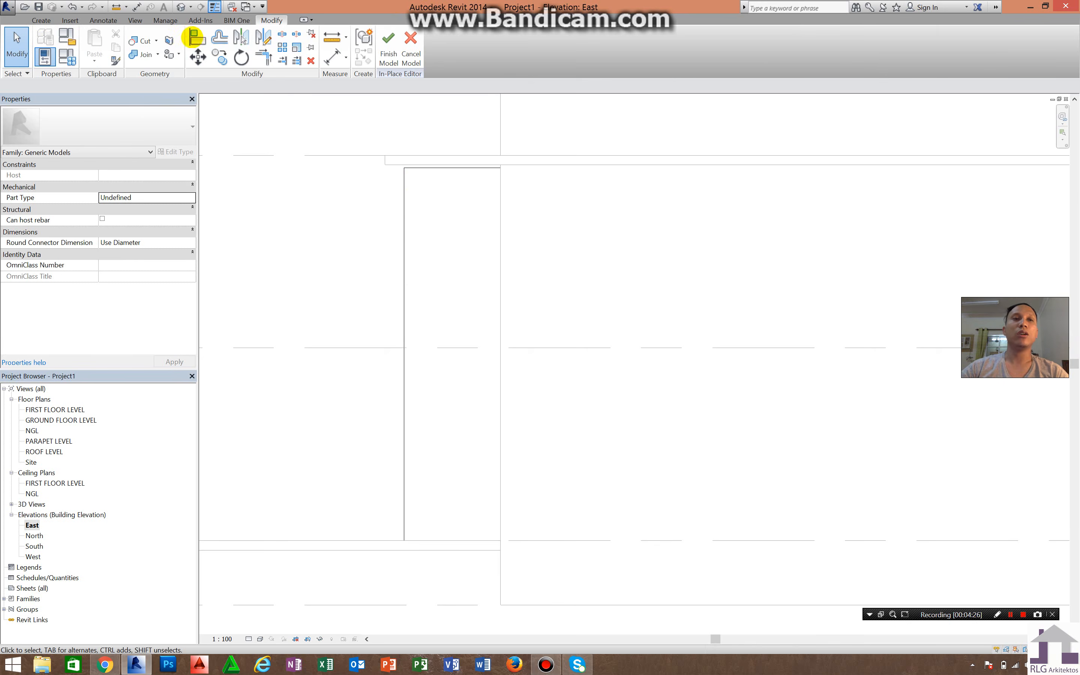
left_click(41, 21)
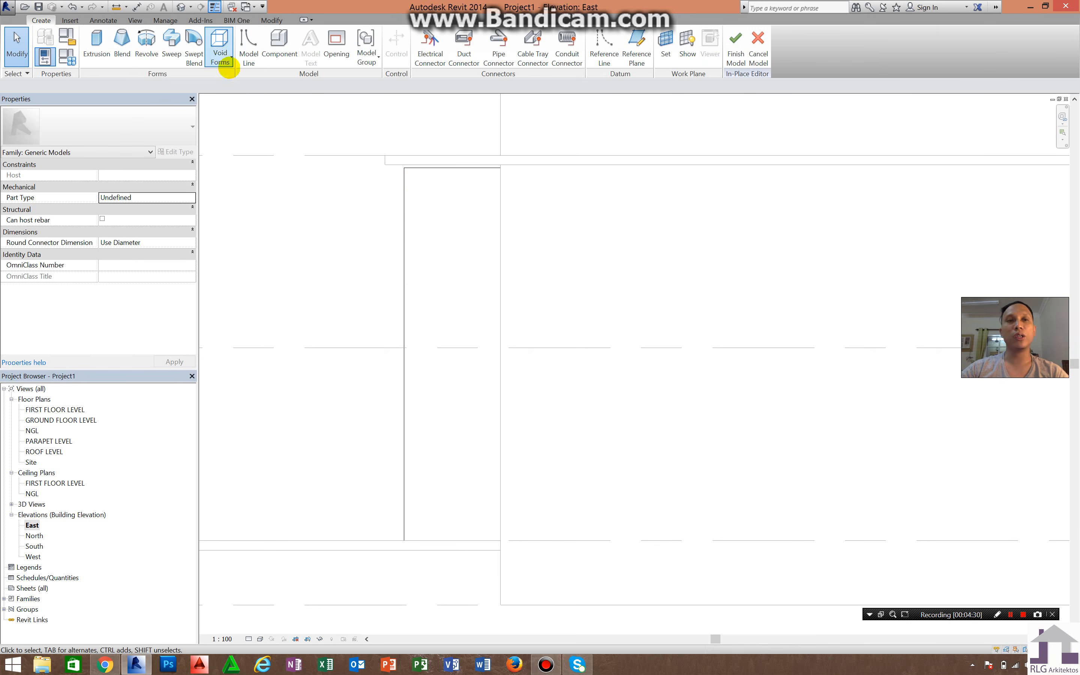
left_click(221, 57)
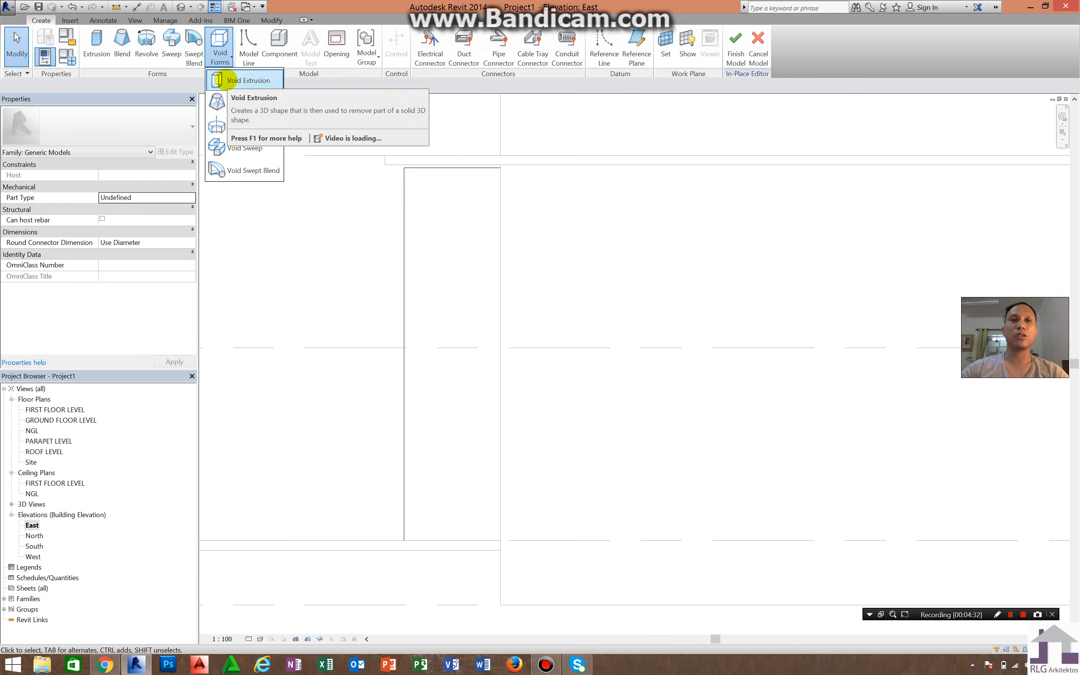
left_click(249, 80)
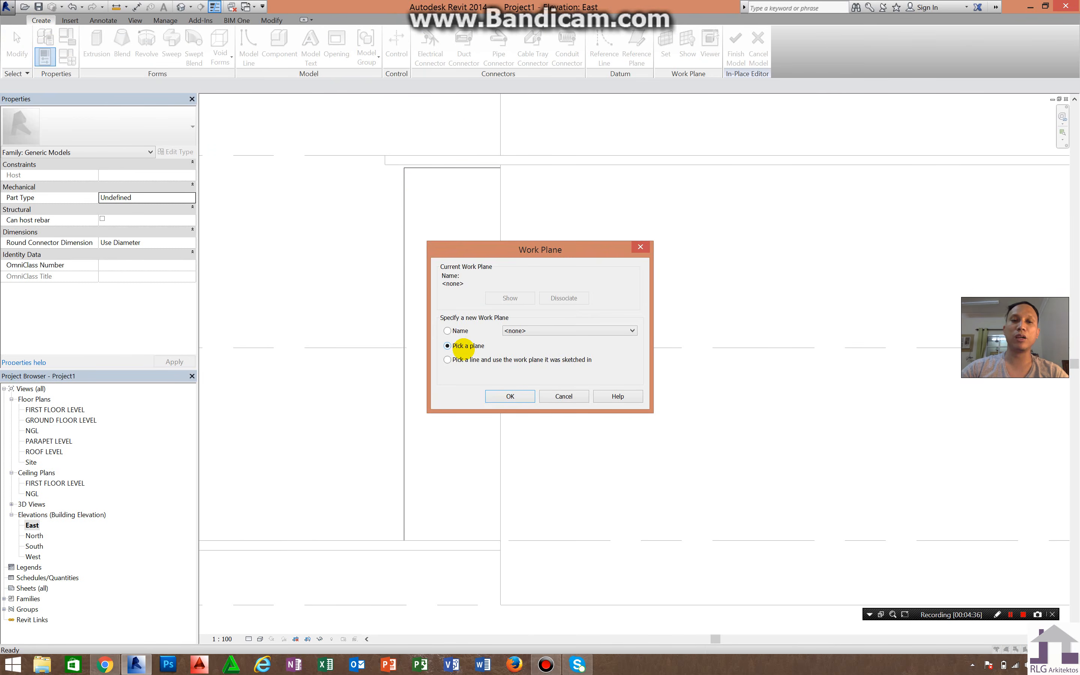
left_click(510, 396)
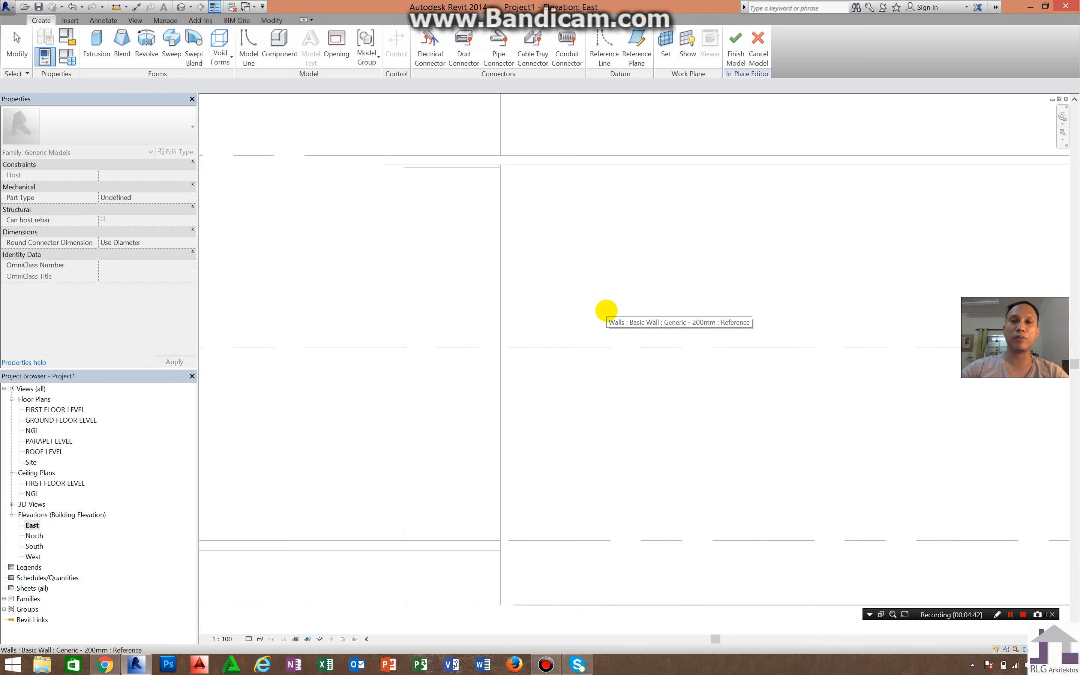
left_click(526, 203)
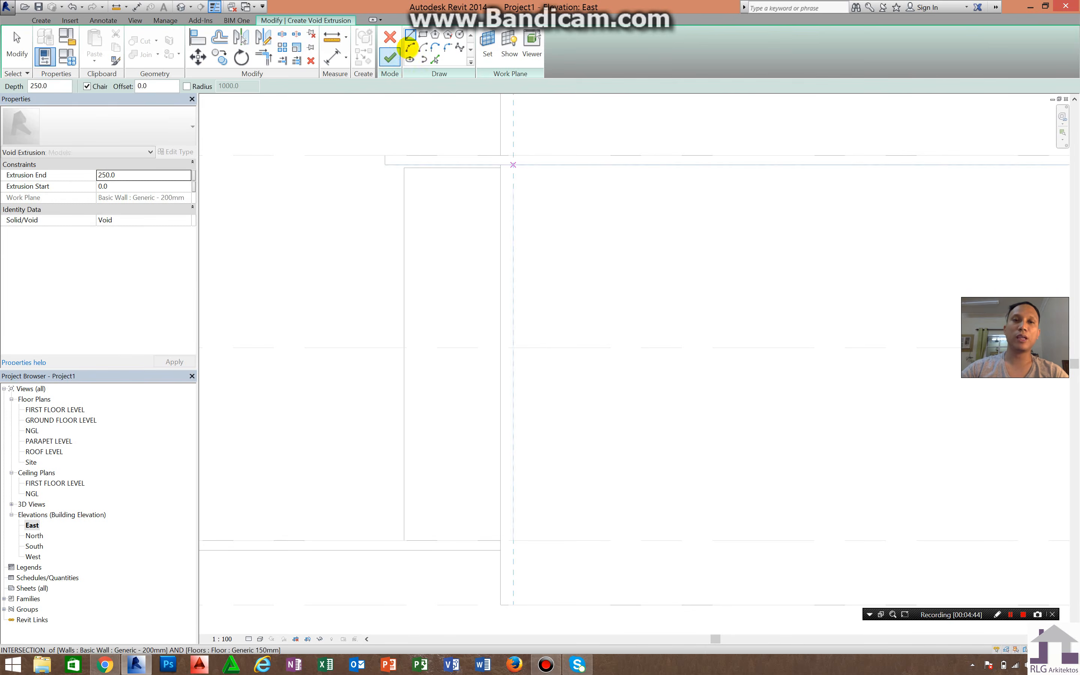
- Sketch a concave arc of about 7185 mm radius from the surround's upper front corner down to the ground floor level
left_click(409, 48)
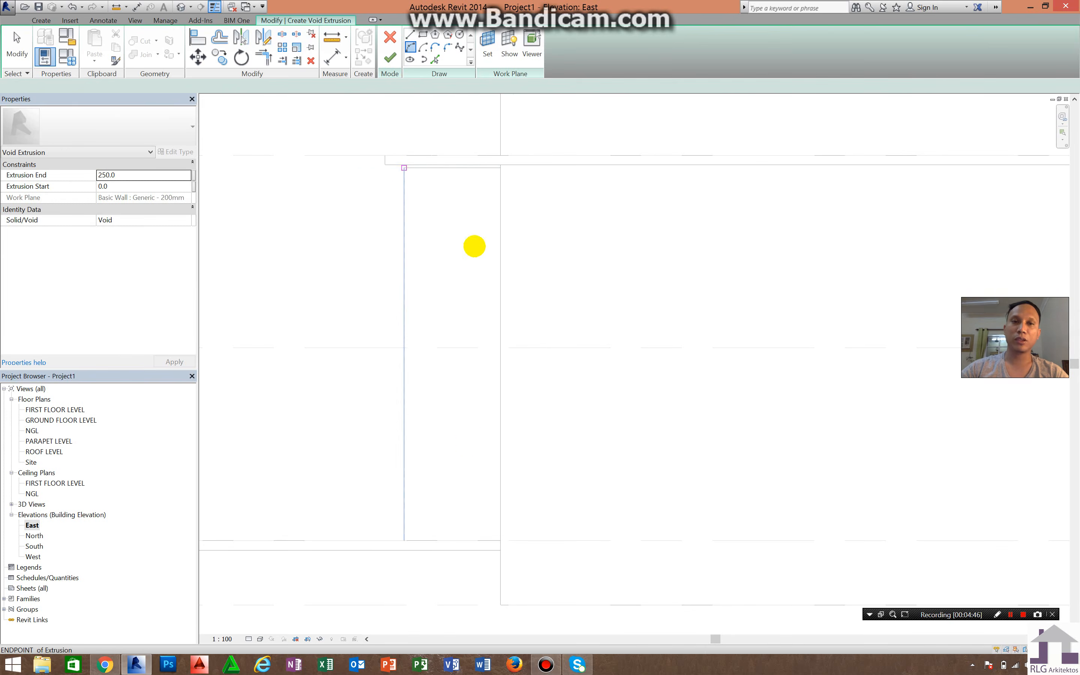
left_click(404, 168)
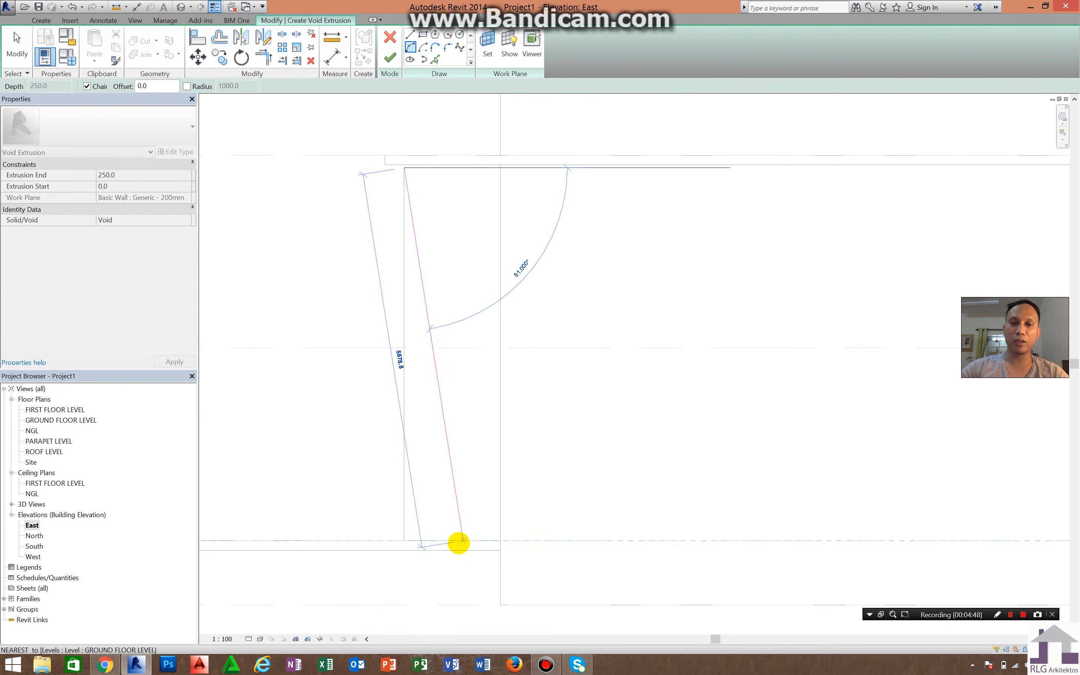
left_click(453, 542)
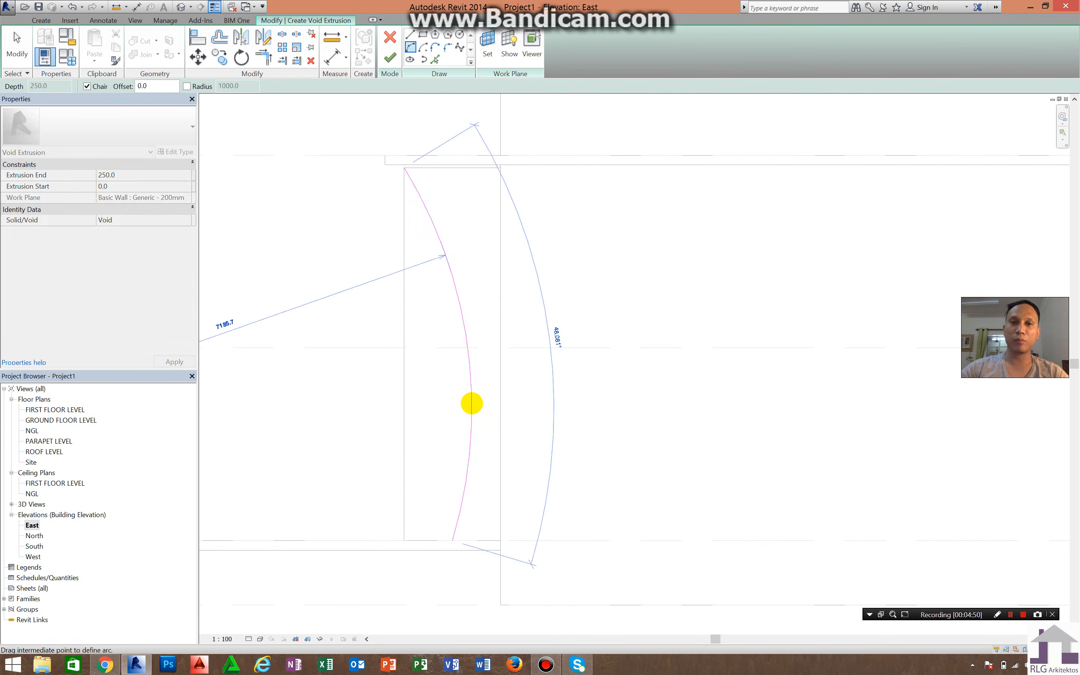
left_click(456, 270)
key("Escape")
key("Escape")
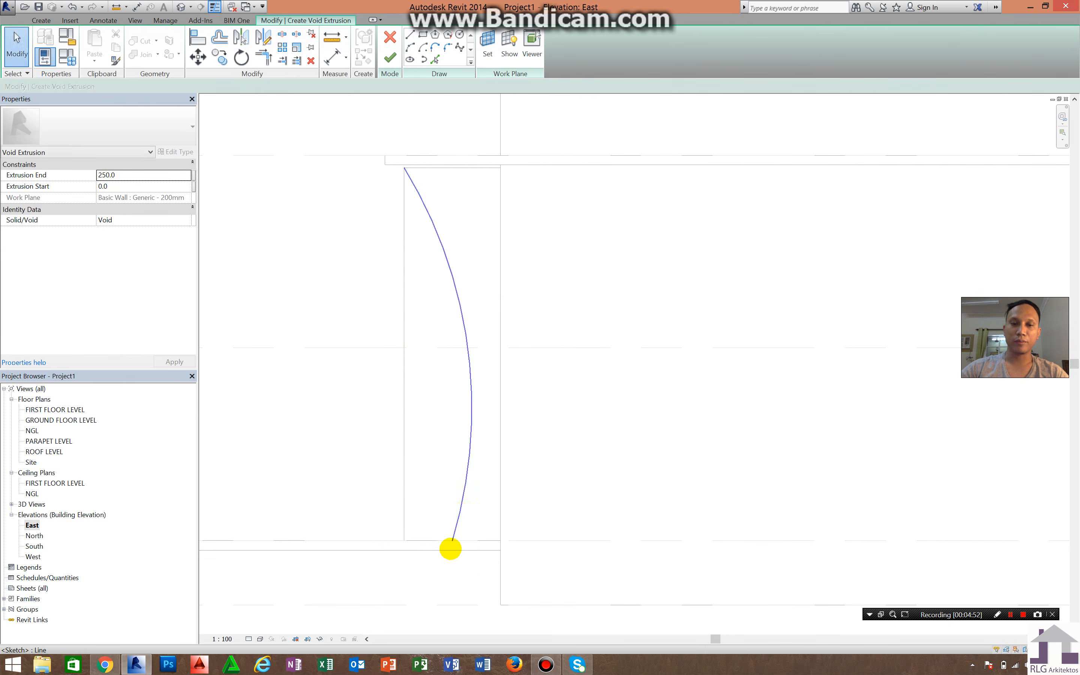
- Close the void sketch with a 750 mm line along the ground floor level and a vertical line up the surround's front edge
left_click(432, 234)
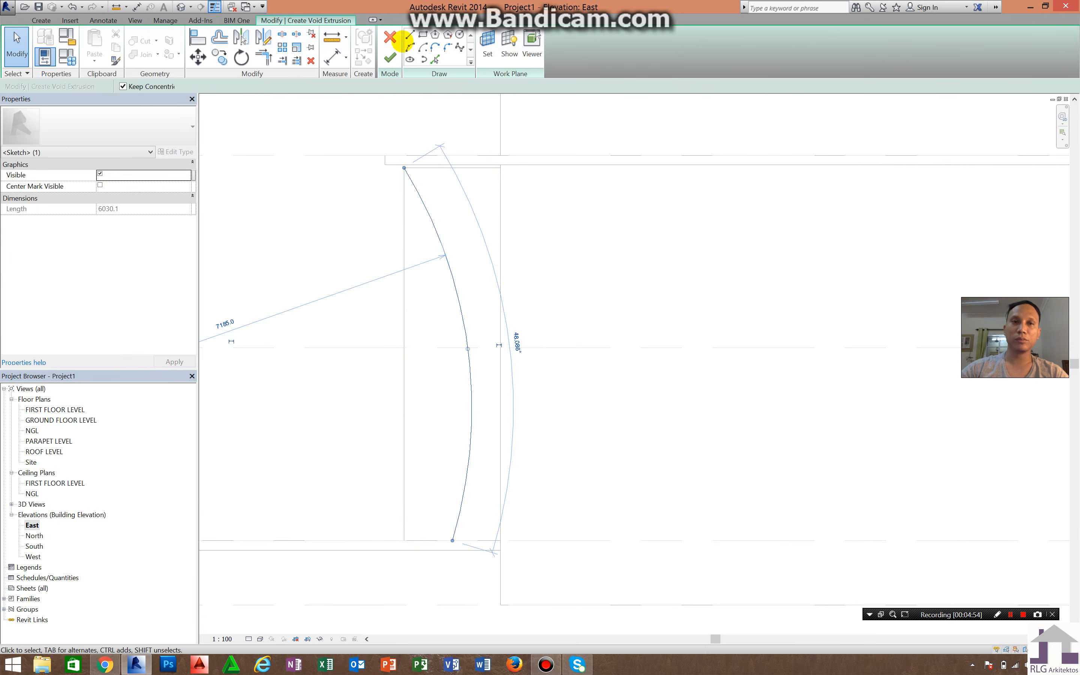
left_click(409, 36)
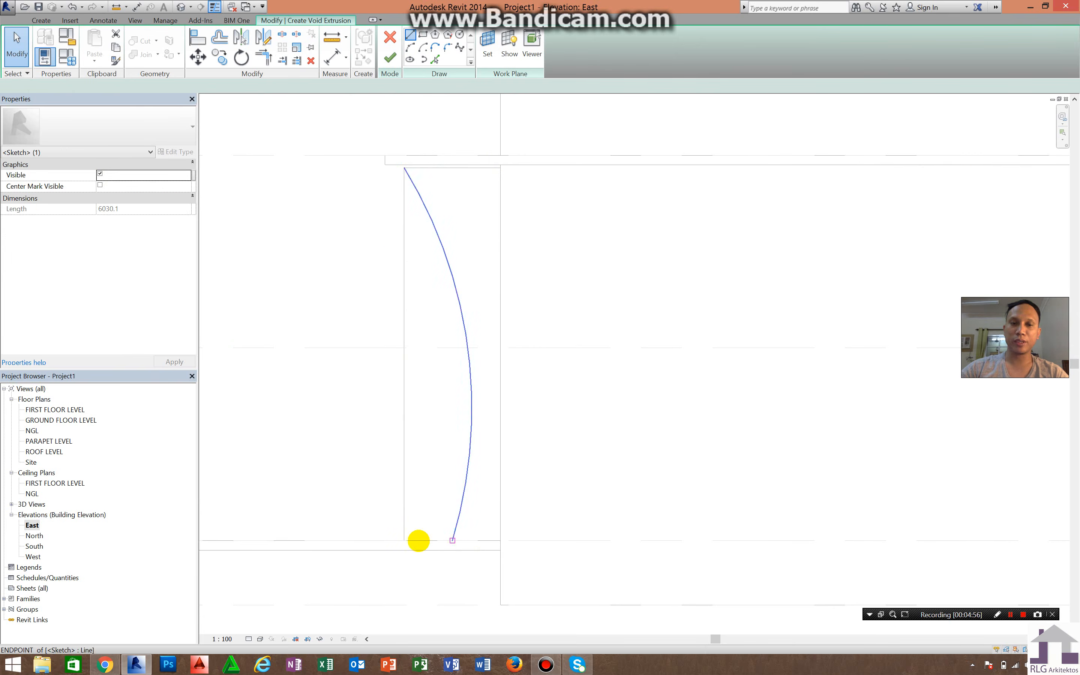
left_click(418, 541)
left_click(403, 539)
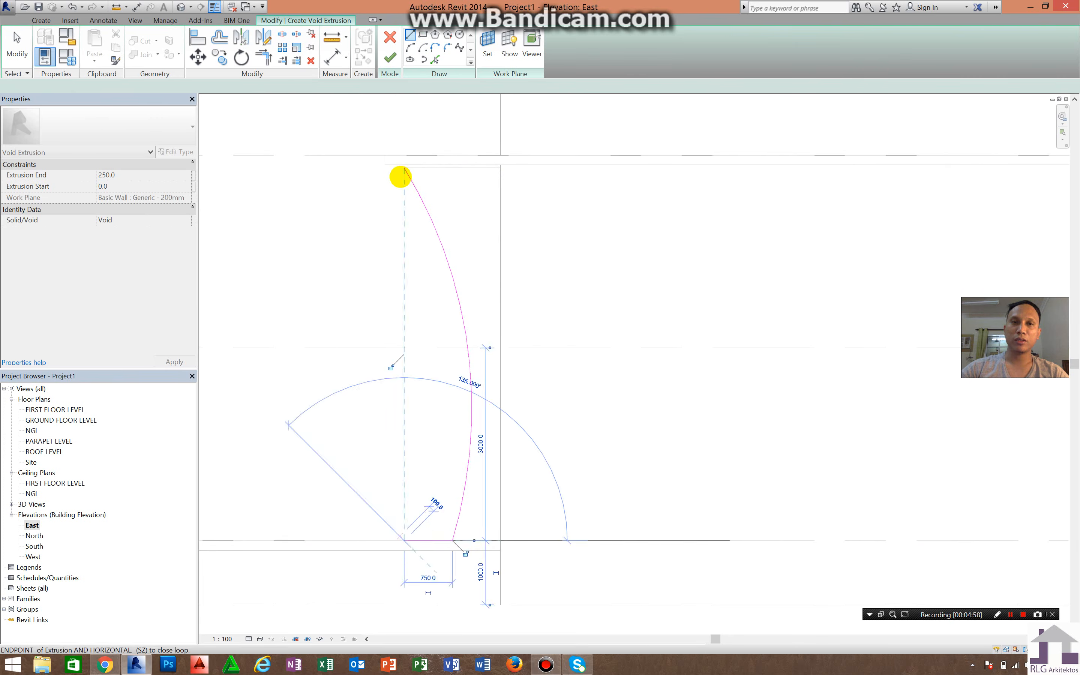
left_click(404, 169)
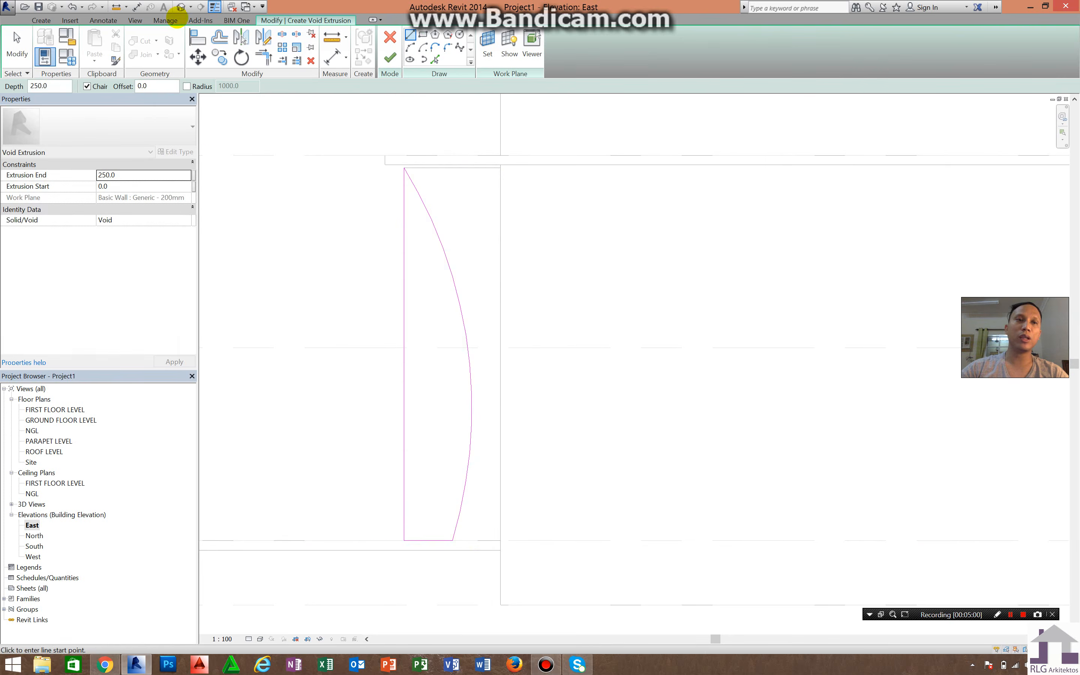
- Finish the void extrusion sketch in the 3D view, keeping its 250 mm depth
left_click(180, 6)
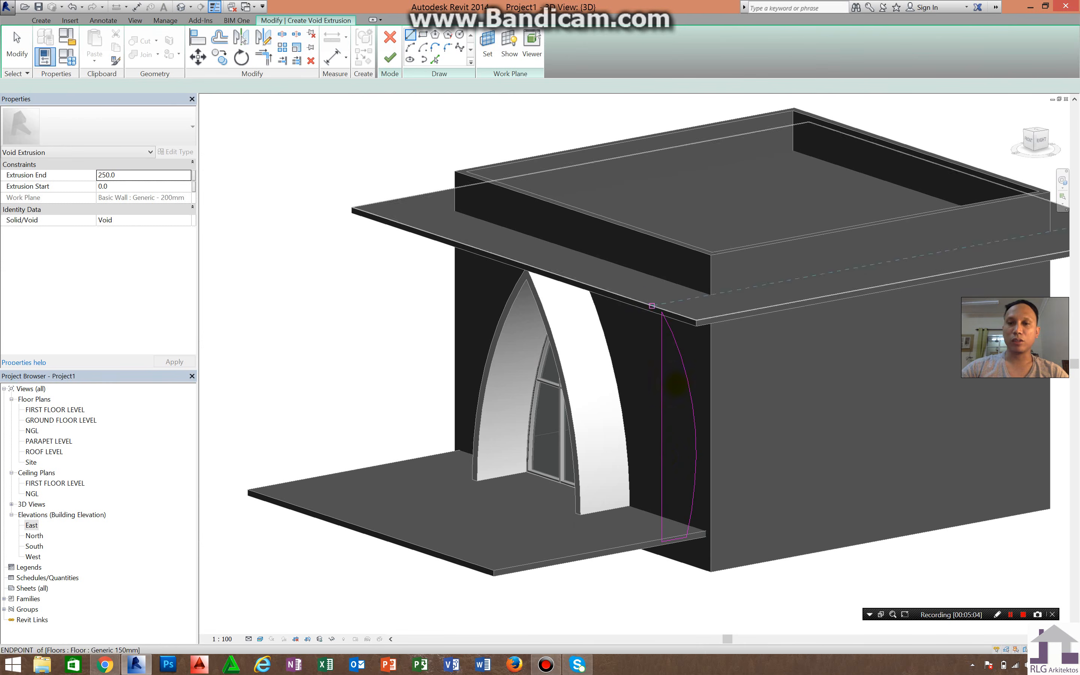
left_click(454, 135)
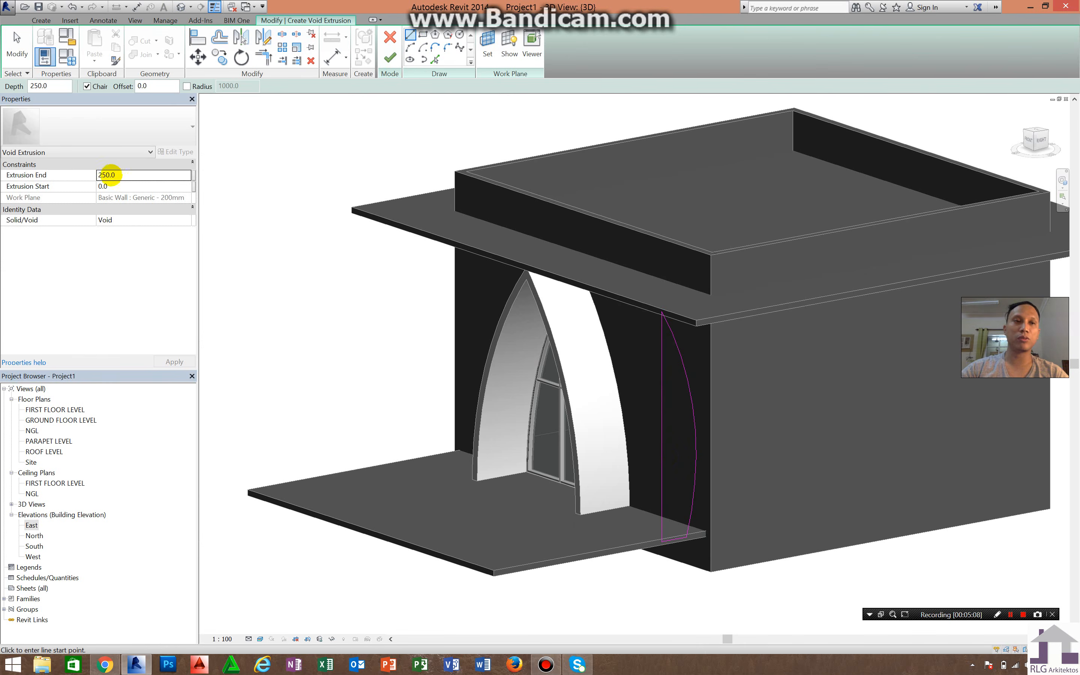
left_click(389, 57)
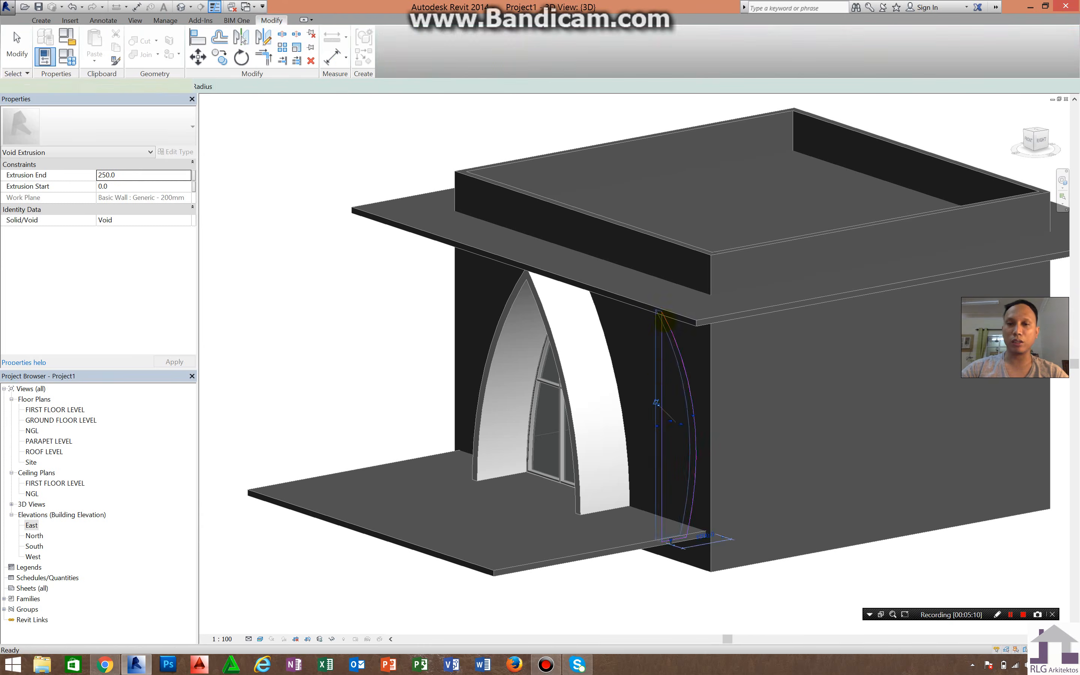
scroll(699, 429, "up", 5)
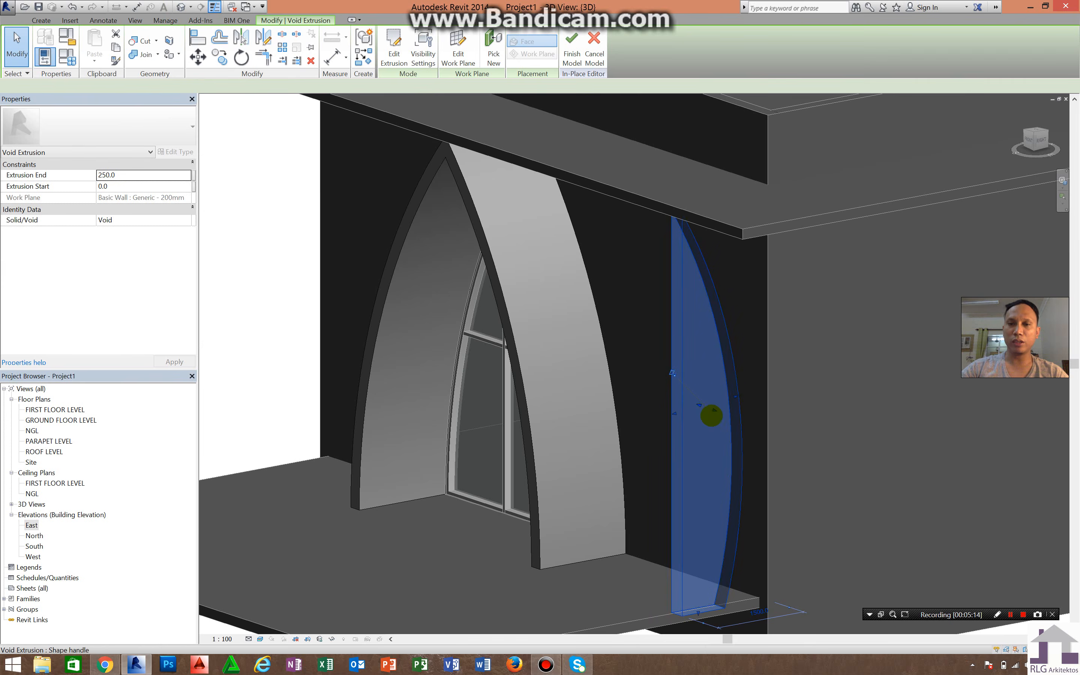
- Stretch the void extrusion's face across the full width of the arch surround, to a depth of about 8592 mm
left_click(700, 403)
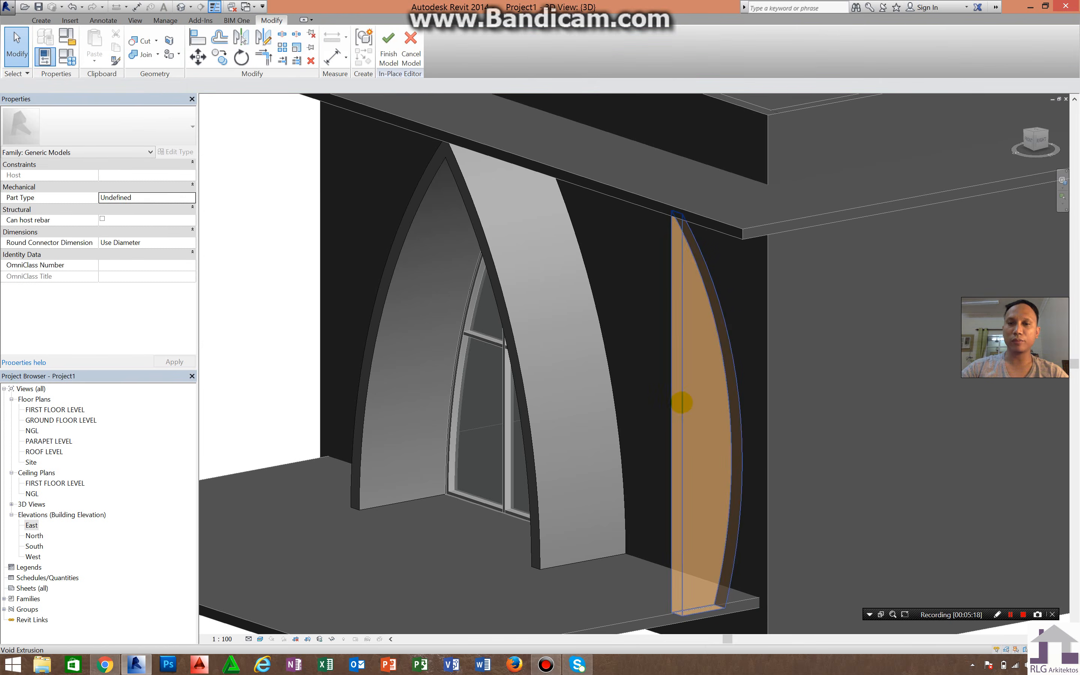
left_click(692, 414)
left_click_drag(694, 415, 313, 314)
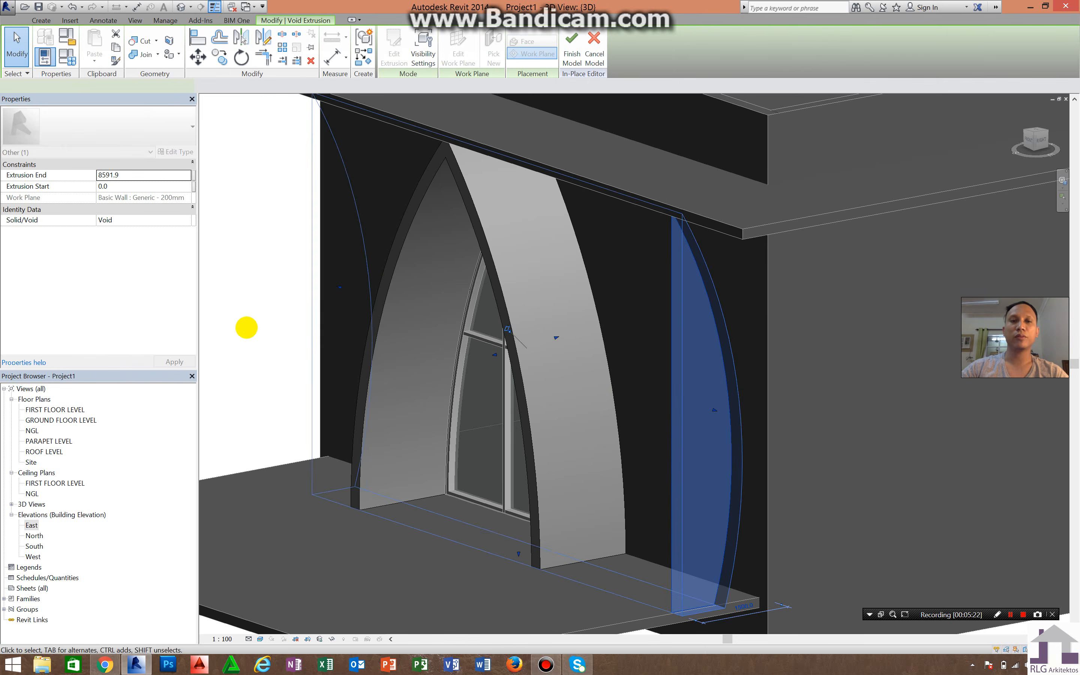
key("Escape")
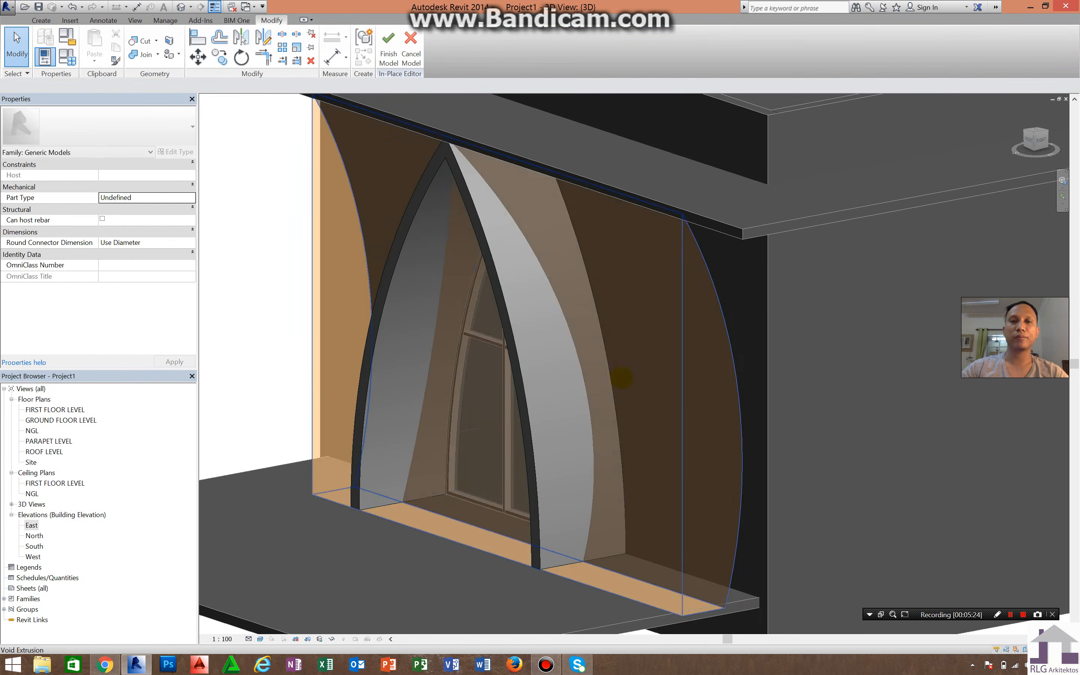
- Try to finish the in-place model with the void not yet assigned to cut anything
scroll(619, 379, "down", 2)
middle_click_drag(612, 453, 561, 391, "shift")
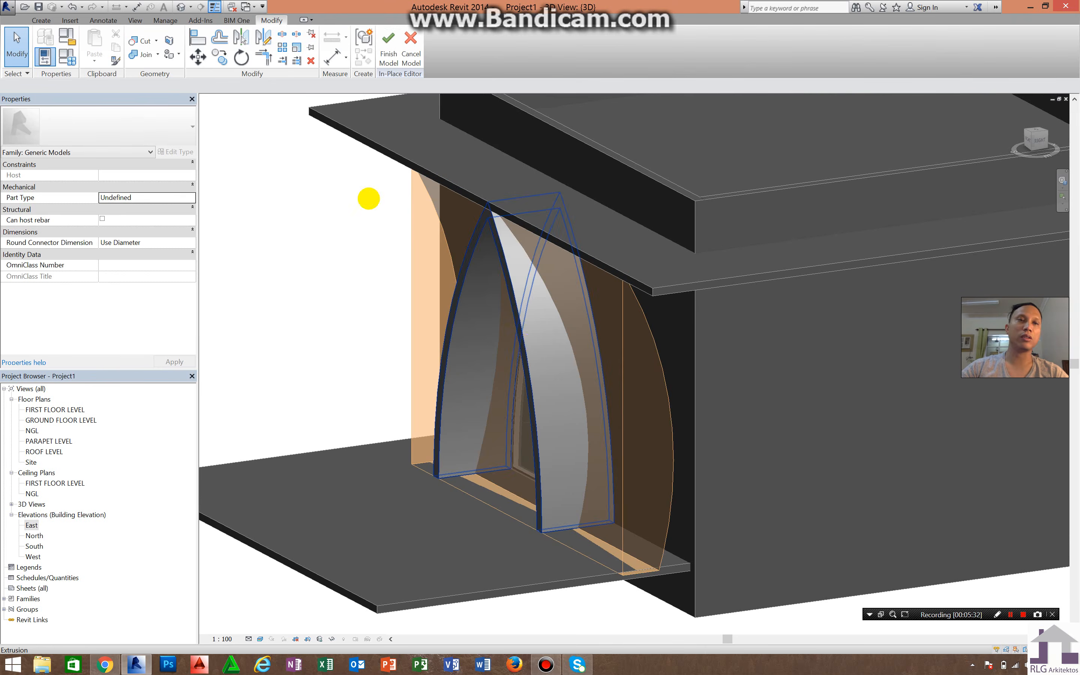
left_click(388, 46)
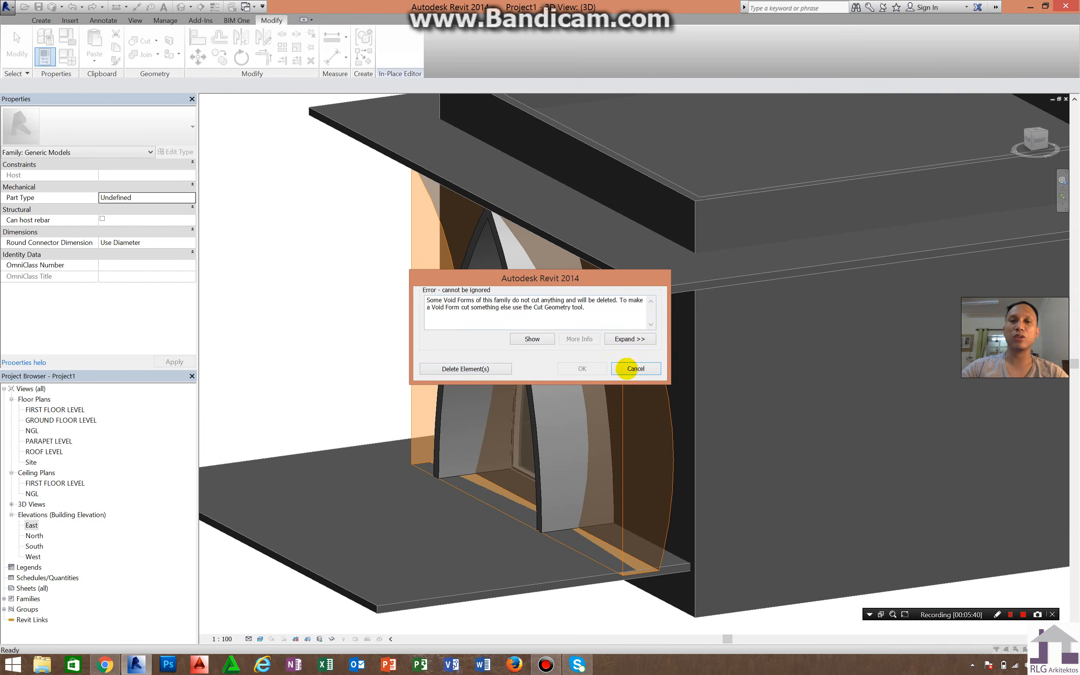
left_click(650, 368)
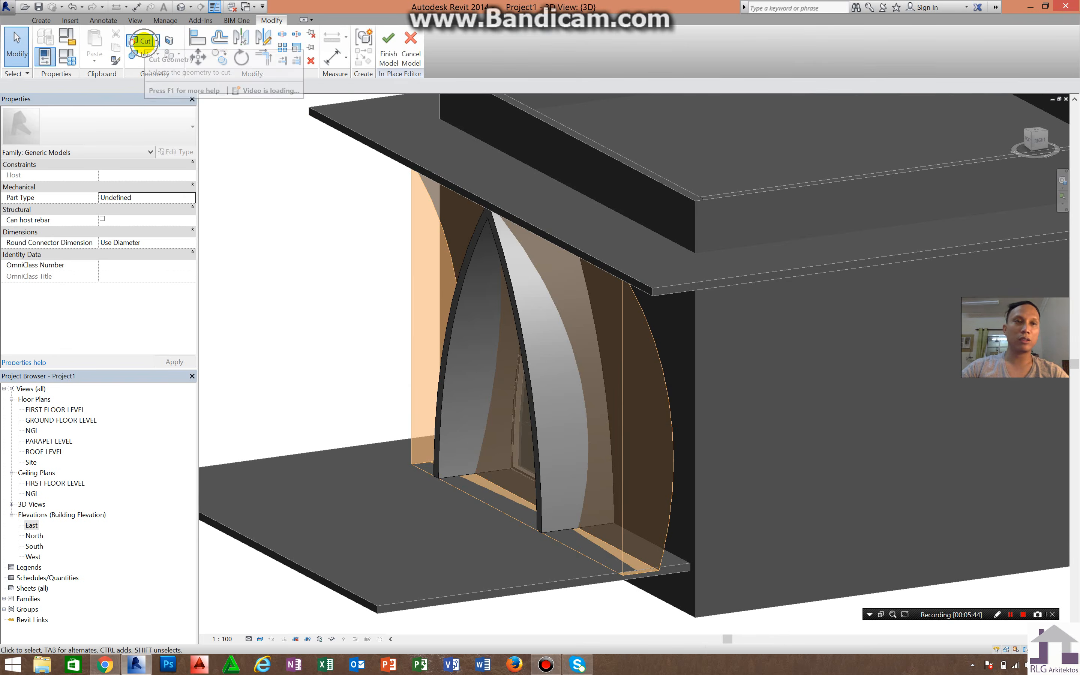
- Cut the arch surround with the void extrusion using Cut Geometry, and check the curved front from several angles
left_click(515, 292)
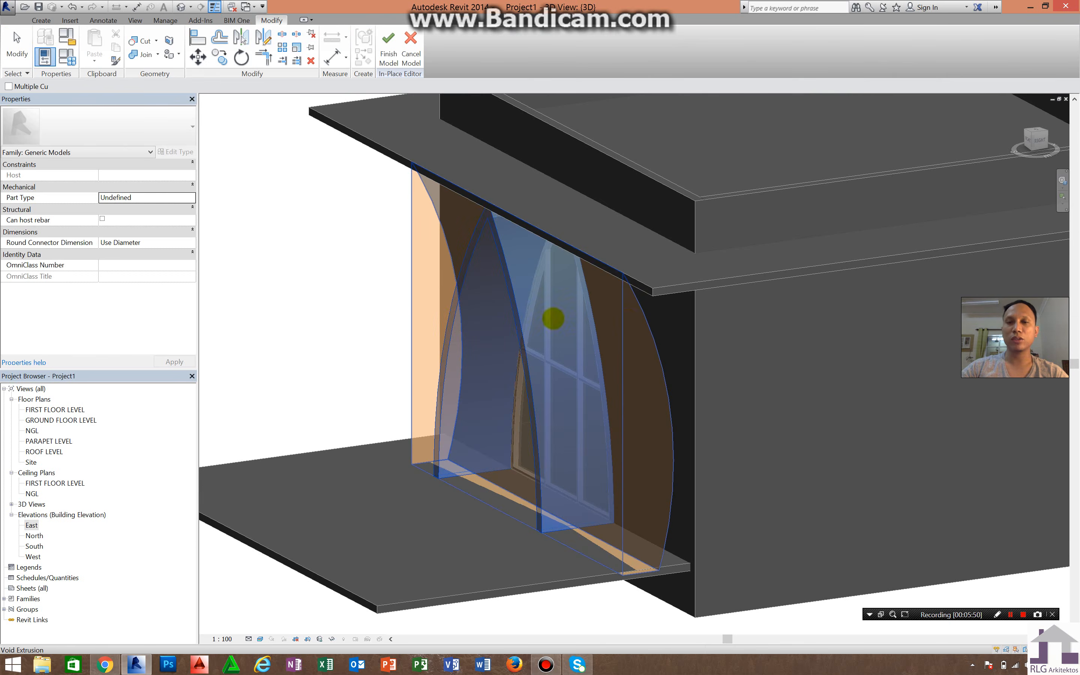
left_click(552, 316)
middle_click_drag(506, 363, 521, 405, "shift")
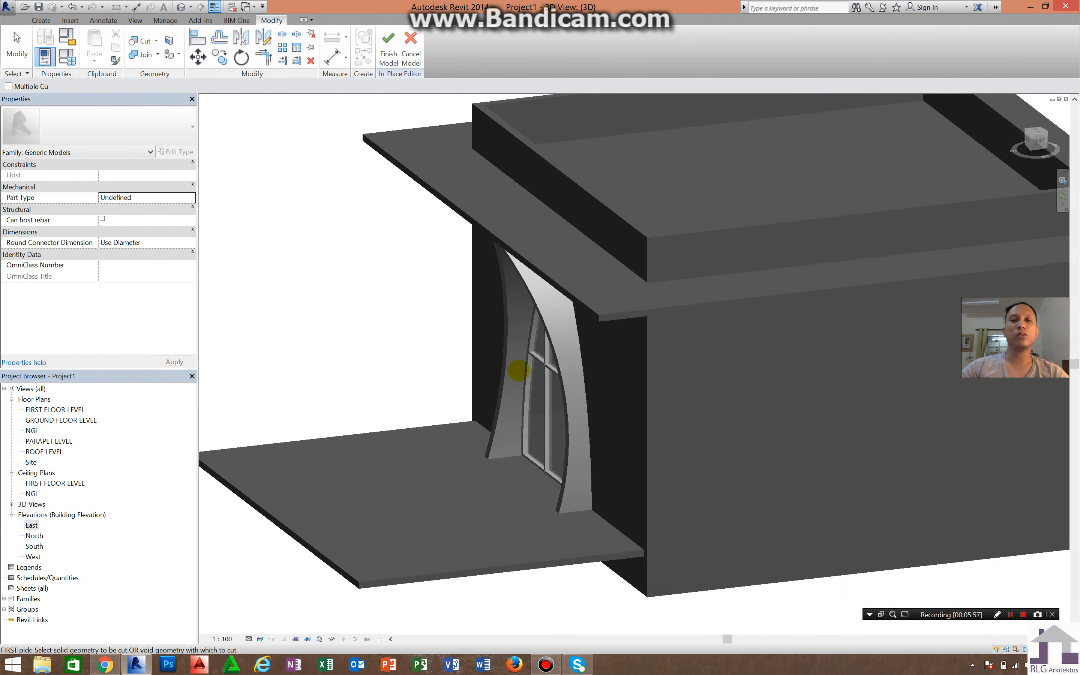
scroll(509, 356, "up", 3)
middle_click_drag(542, 361, 585, 368, "shift")
scroll(743, 384, "down", 5)
middle_click_drag(644, 404, 277, 444, "shift")
key("Escape")
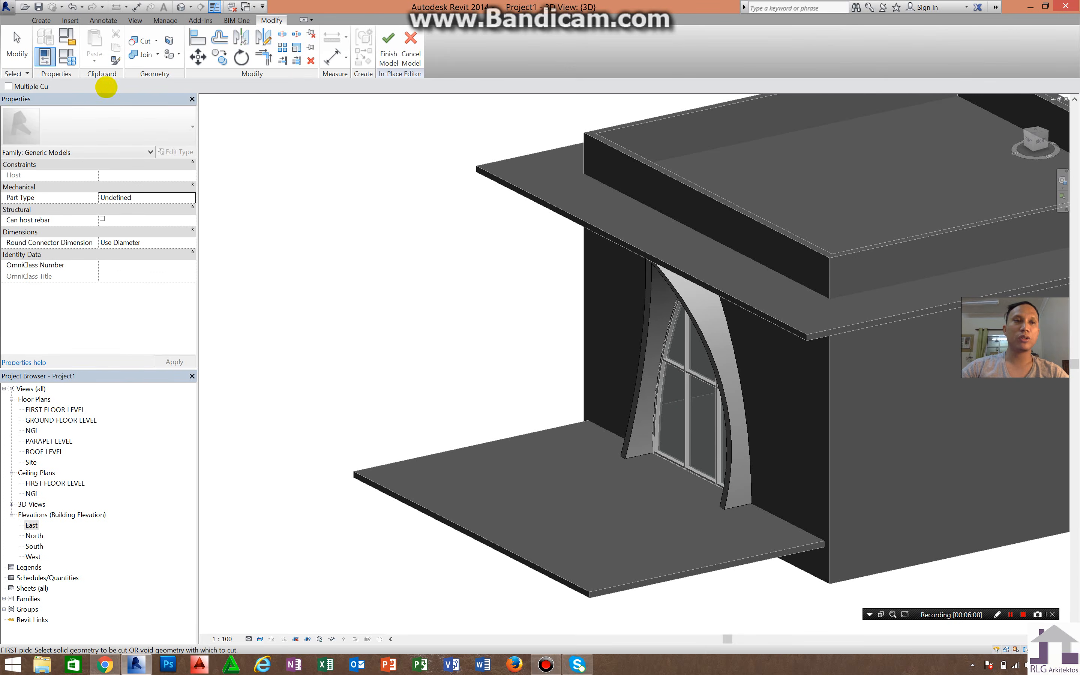
left_click(42, 21)
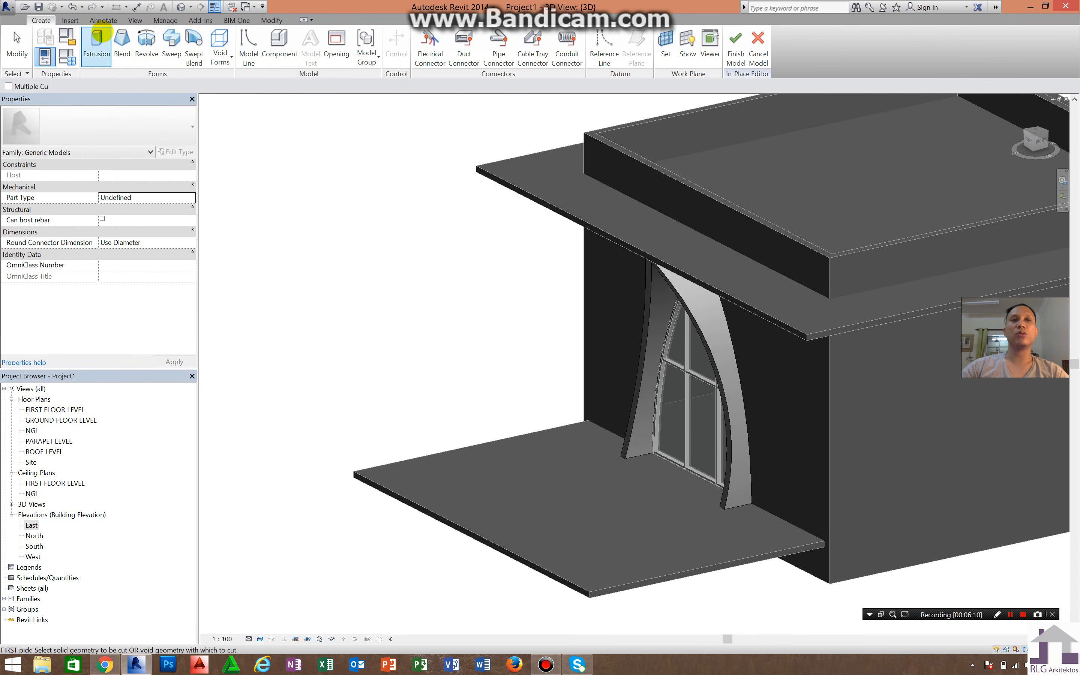
left_click(226, 52)
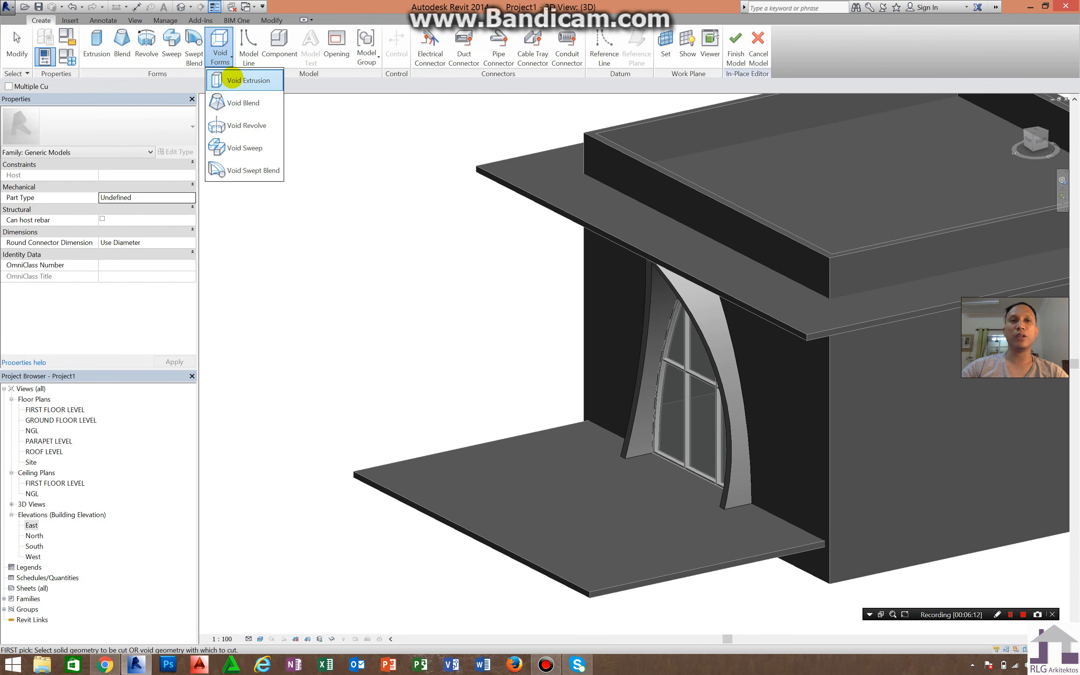
key("Escape")
key("Escape")
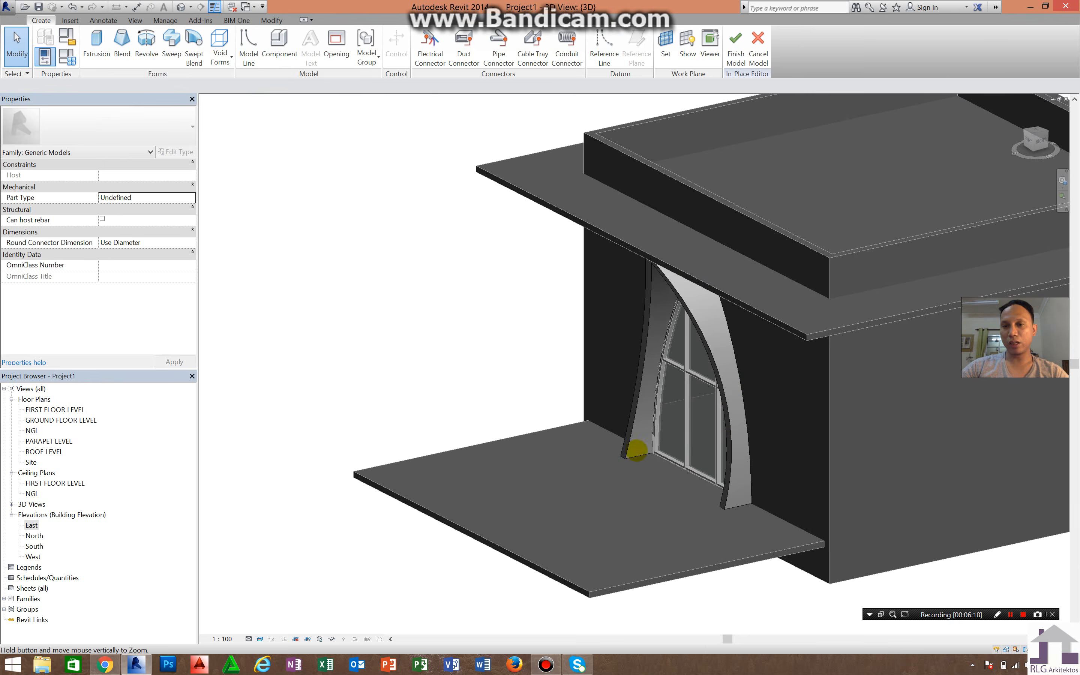
- Finish the in-place model of the arch surround
middle_click_drag(658, 437, 721, 474, "shift")
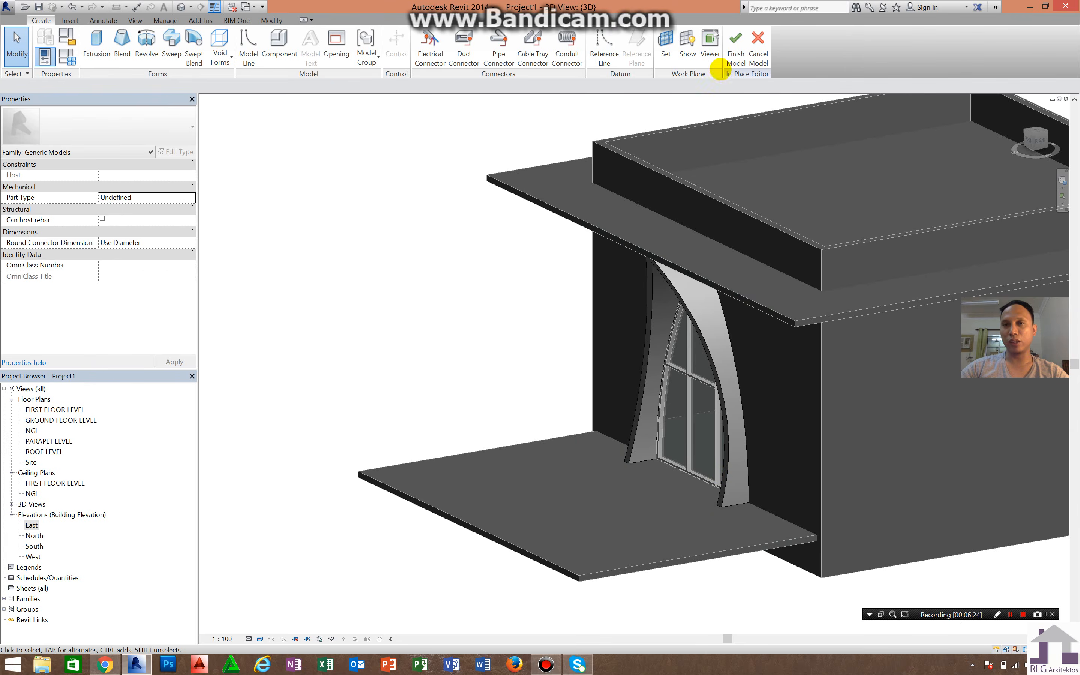
left_click(734, 42)
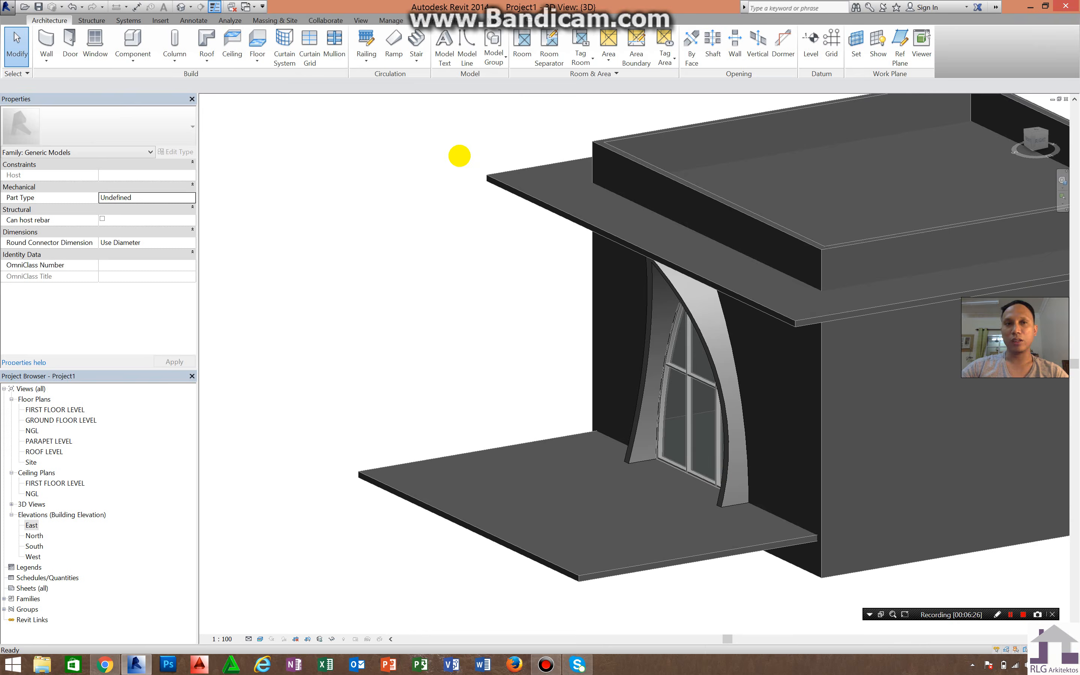
- Inspect the arch surround's type properties, including its family list and identity parameters, without changing anything
left_click(709, 331)
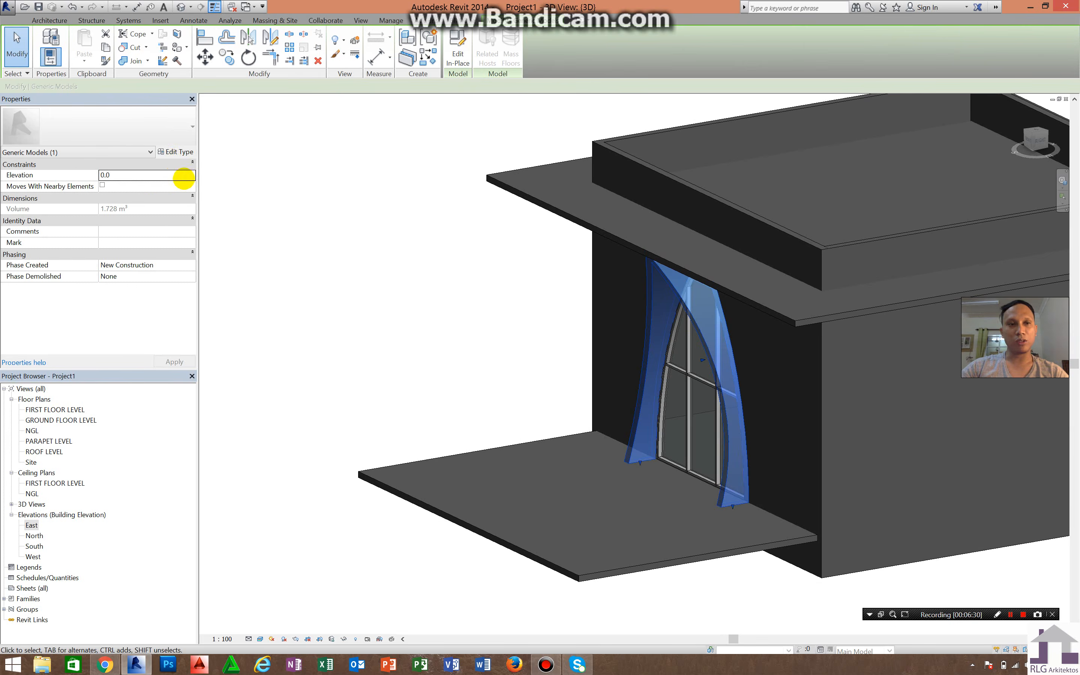
left_click(173, 161)
left_click(176, 152)
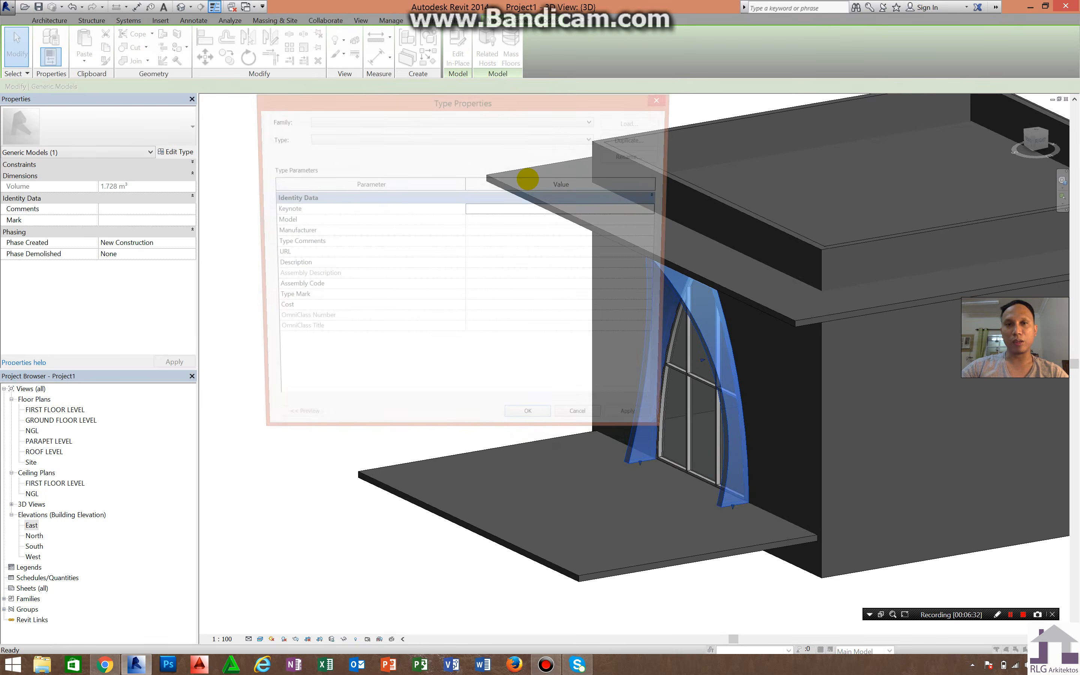
left_click(547, 116)
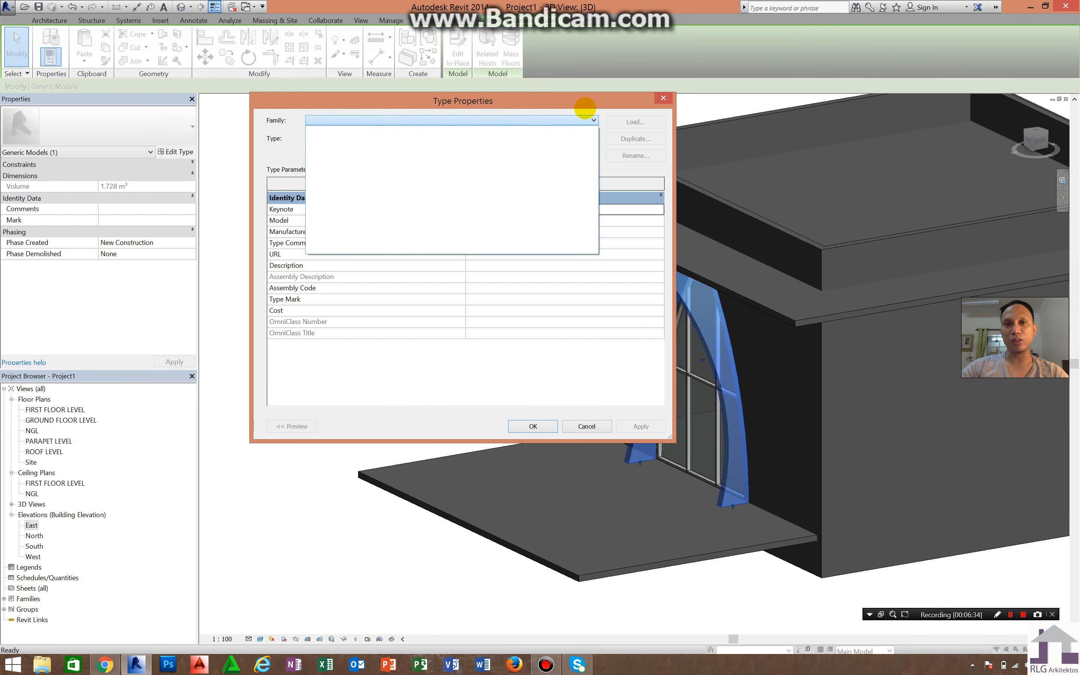
left_click(641, 113)
left_click(664, 97)
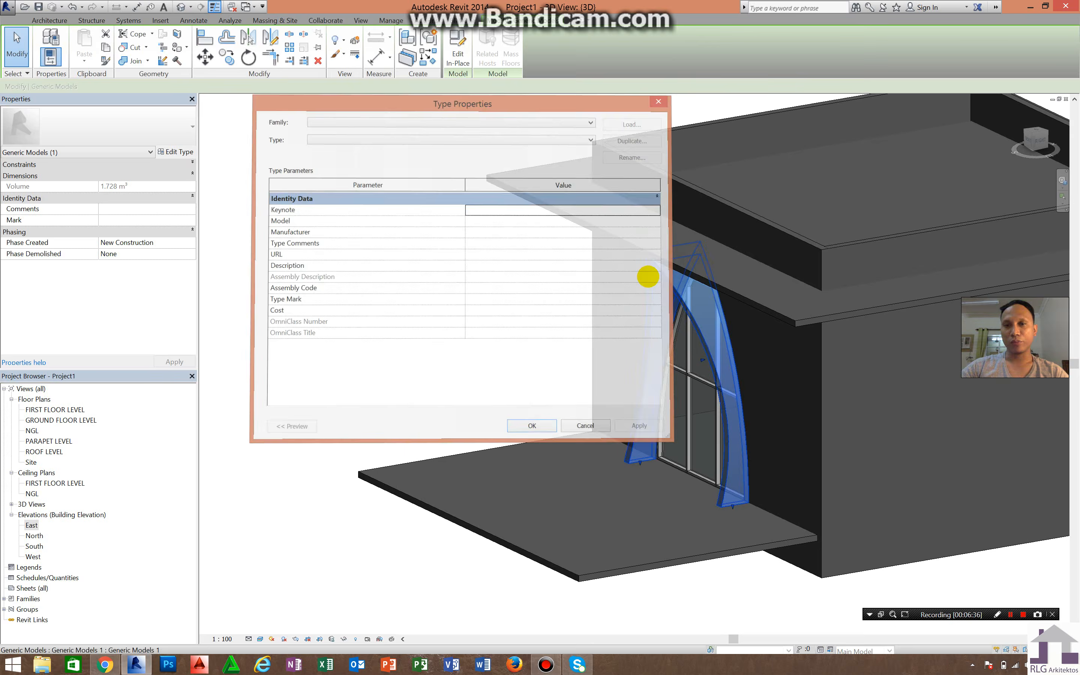
key("Escape")
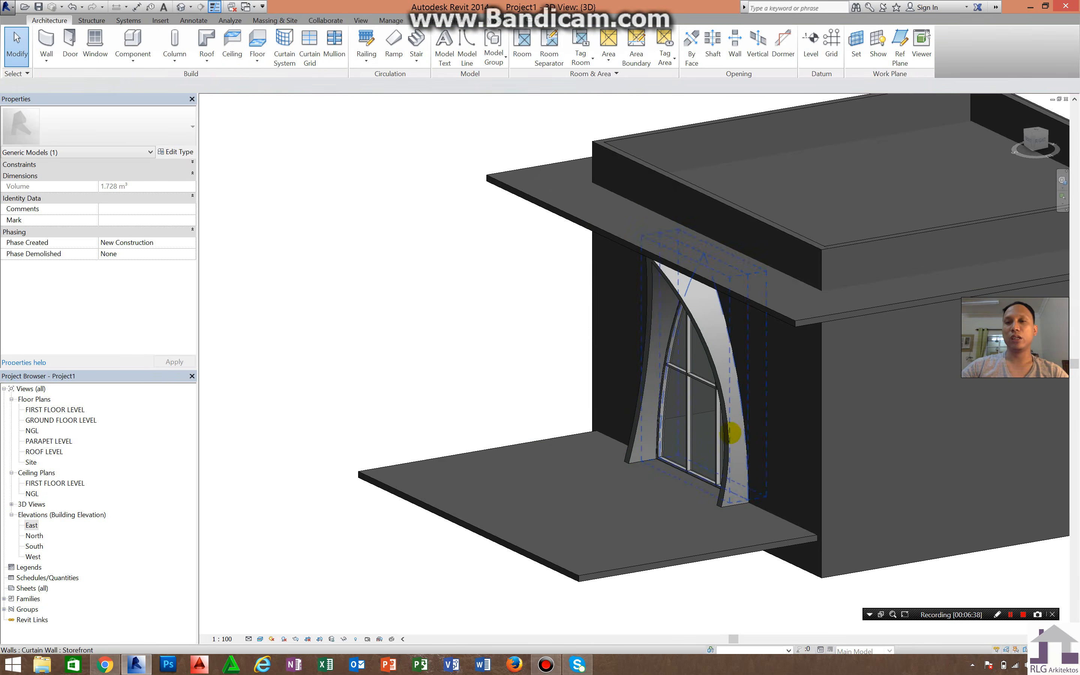
- Assign Default New Material to the arch surround's extrusion by editing it in place, and finish the in-place model
scroll(724, 434, "up", 2)
left_click(711, 329)
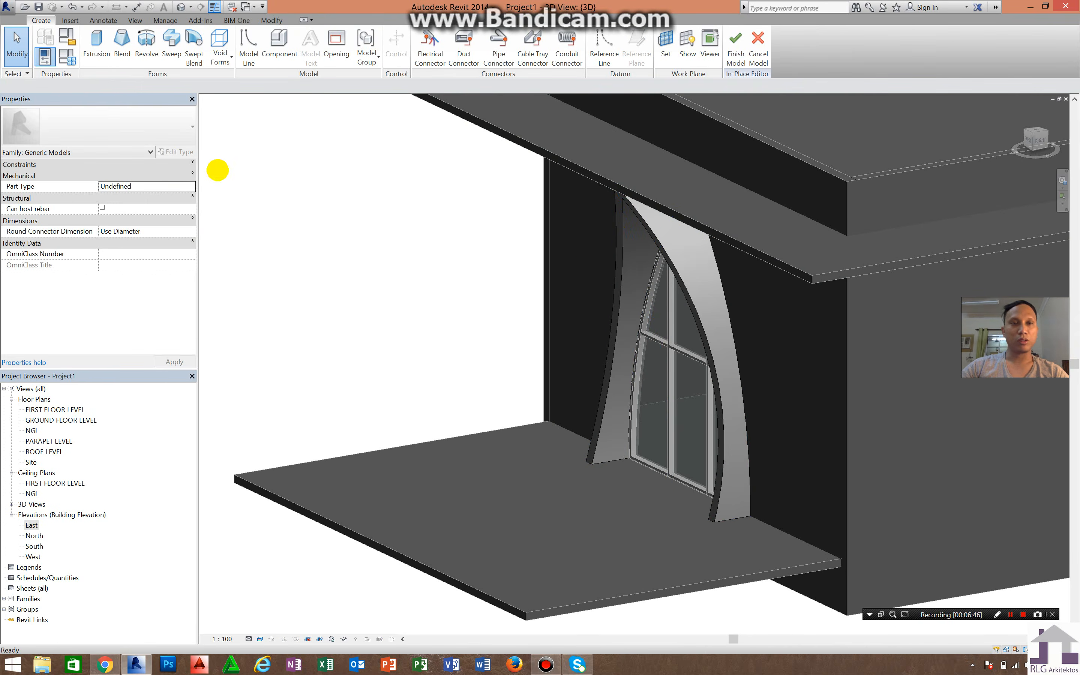
left_click(676, 238)
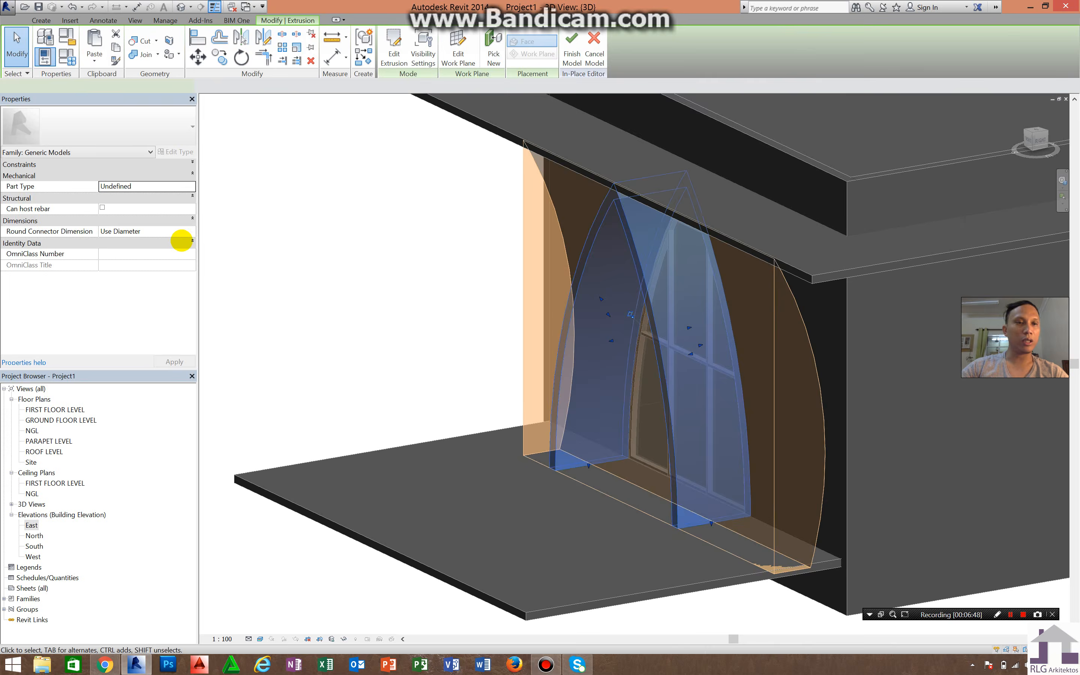
left_click(183, 253)
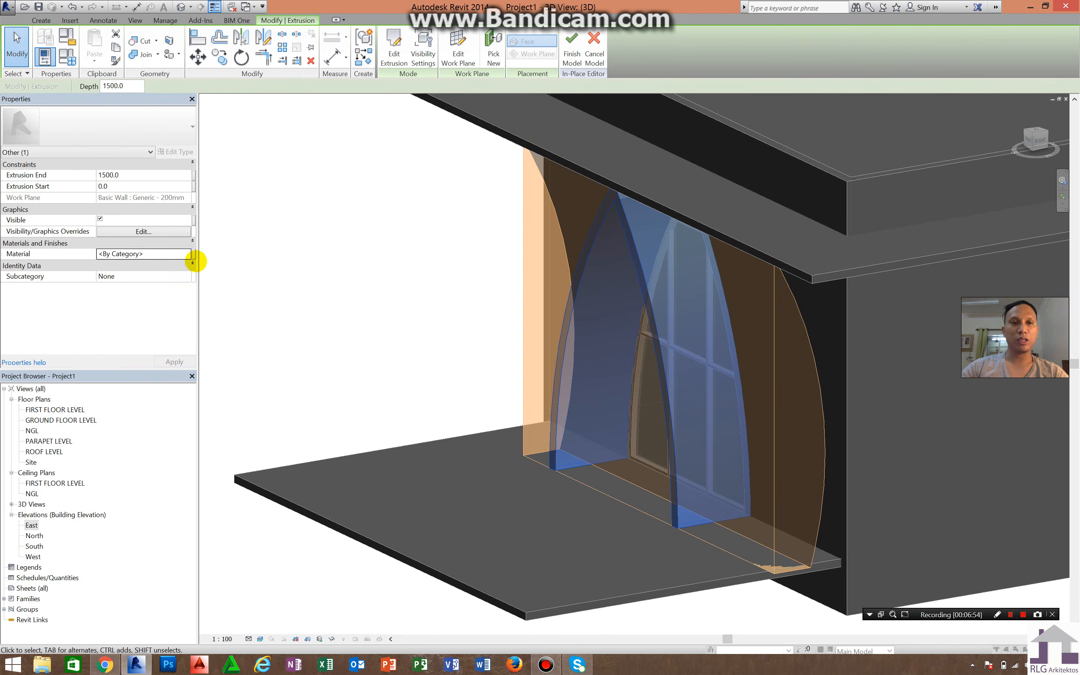
left_click(193, 254)
left_click(422, 271)
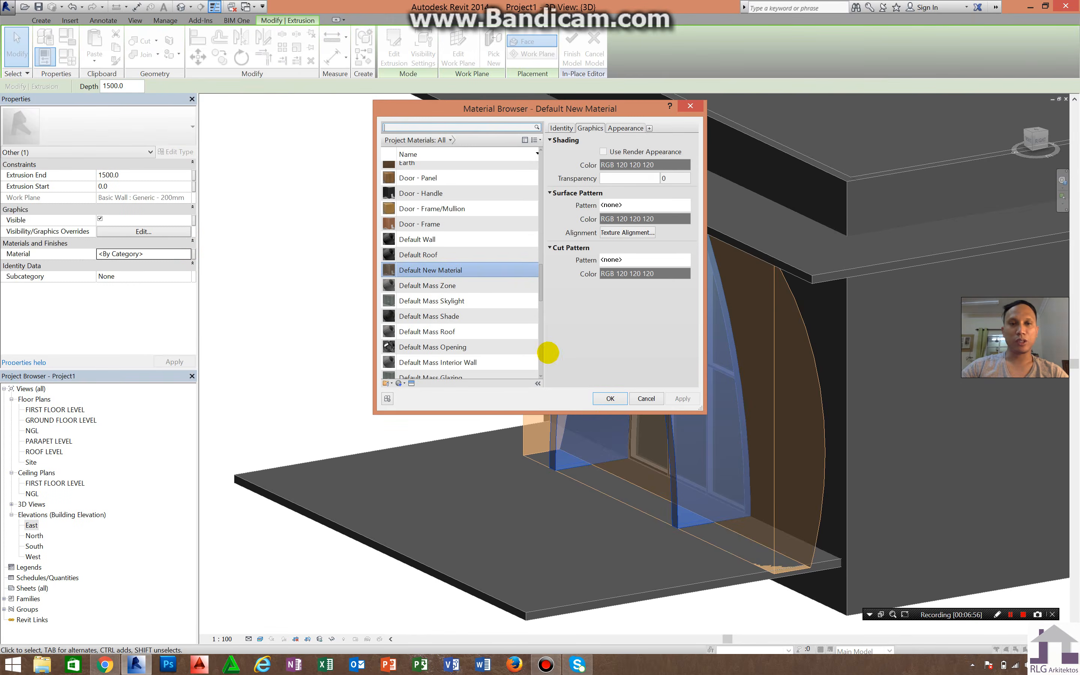
left_click(601, 398)
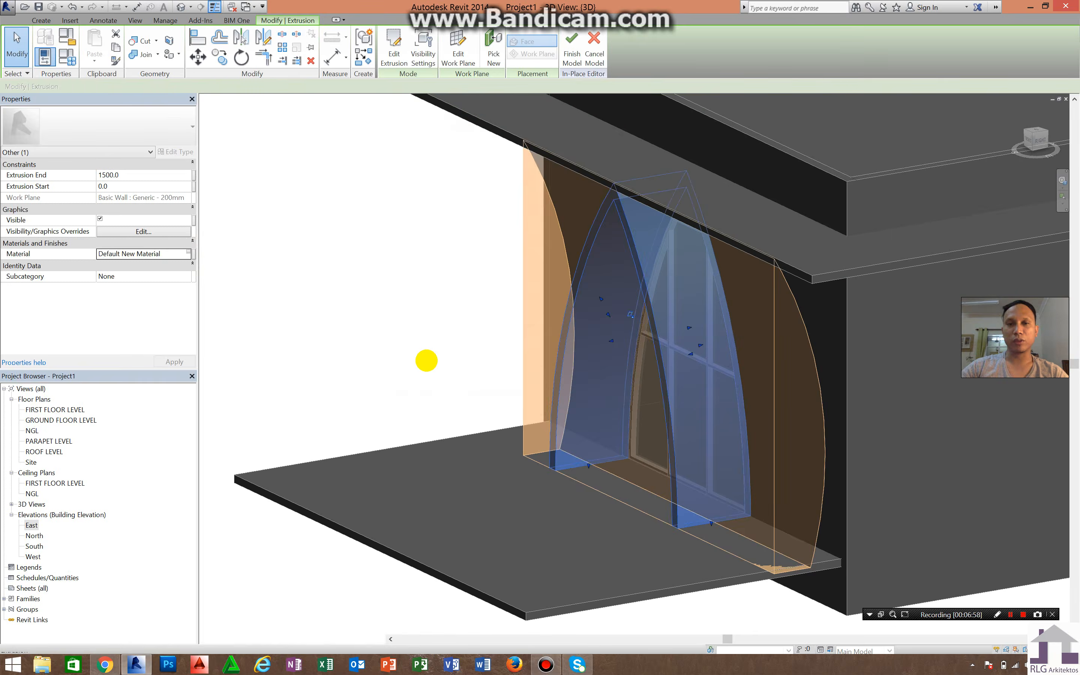
left_click(473, 316)
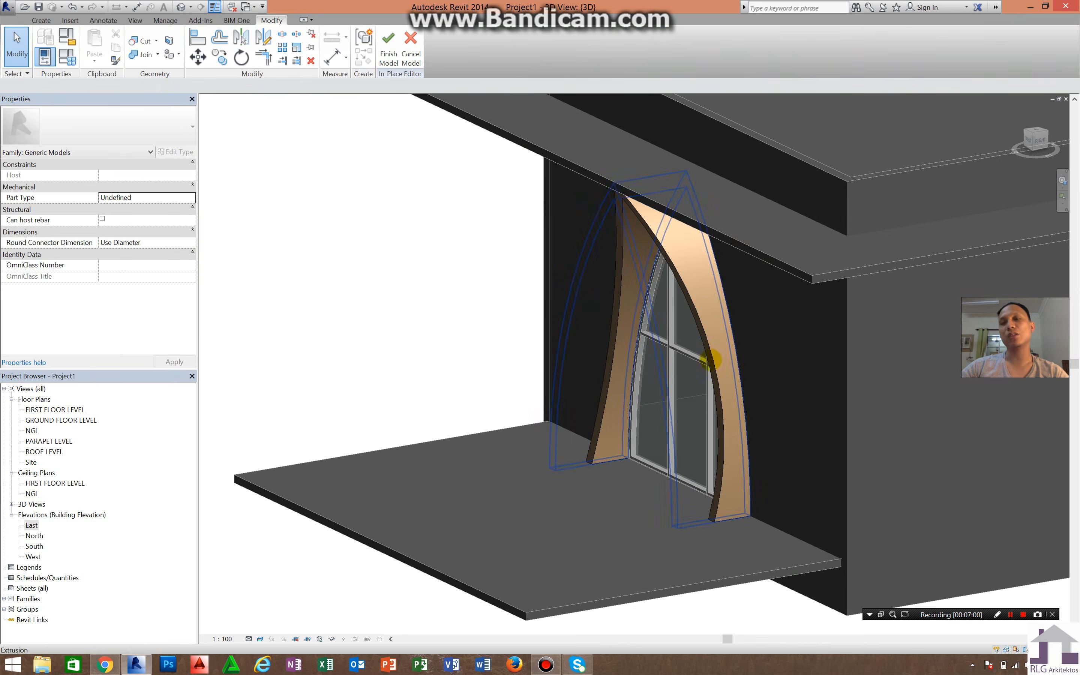
middle_click_drag(709, 360, 737, 350, "shift")
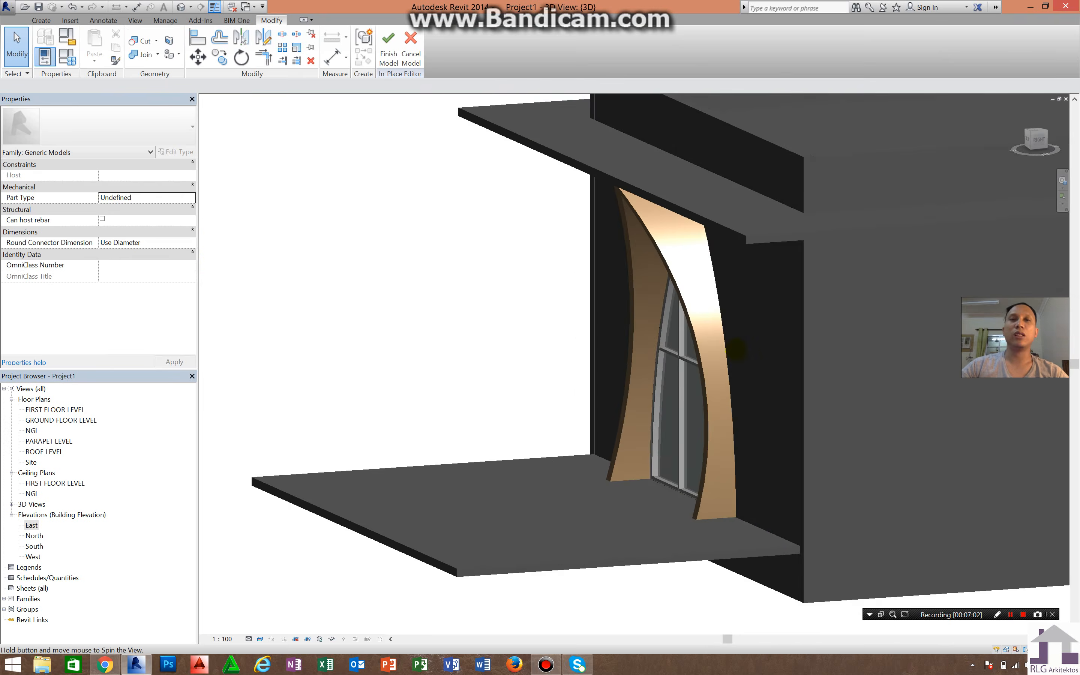
left_click(388, 49)
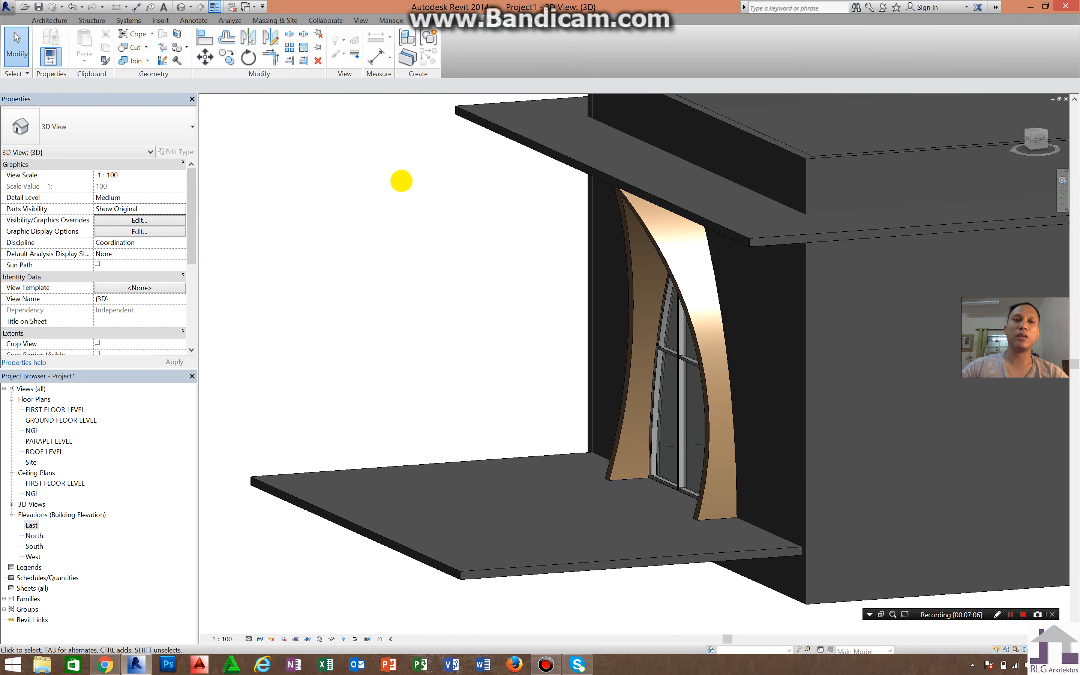
- Check the type parameters of the finished arch surround again, leaving them unchanged, and deselect it
left_click(631, 286)
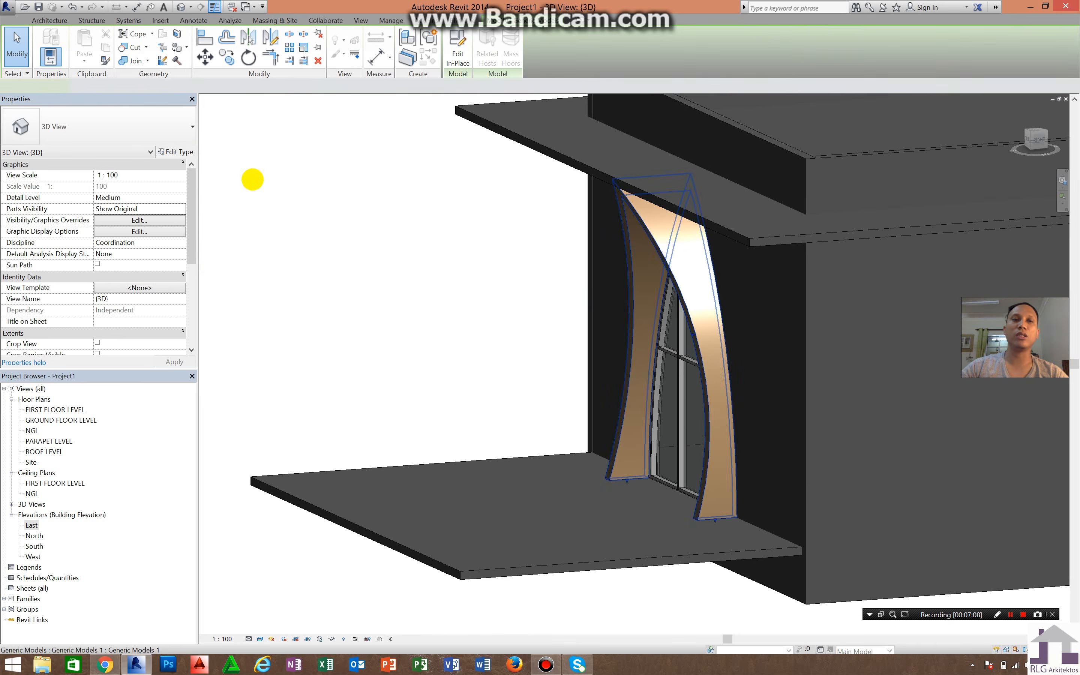
left_click(177, 152)
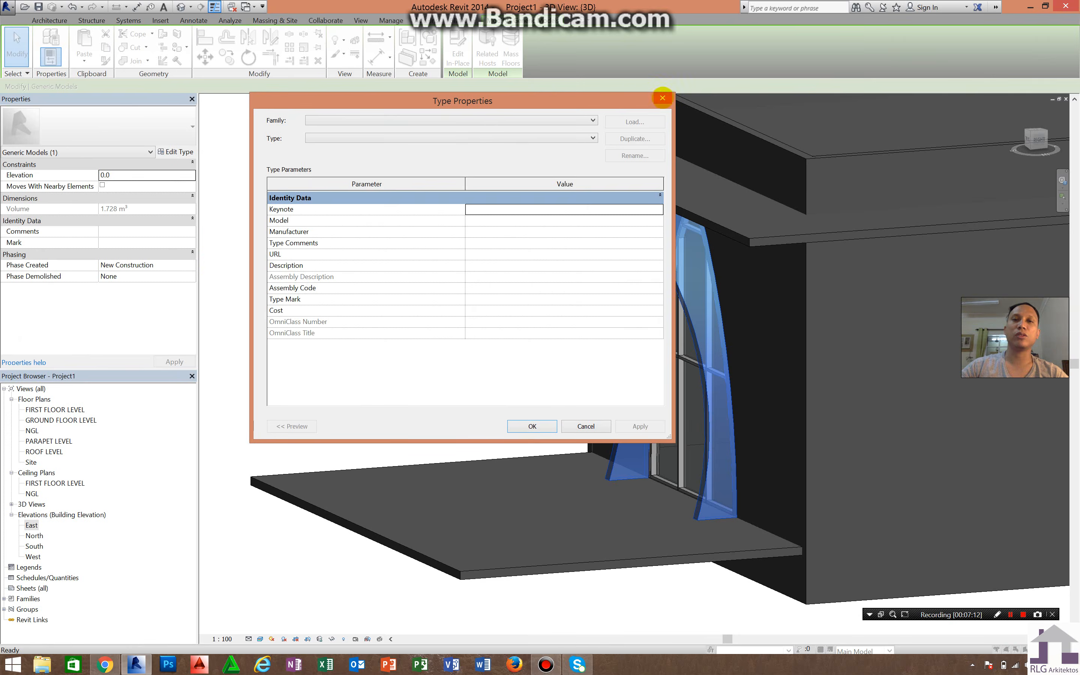
left_click(663, 98)
left_click(466, 221)
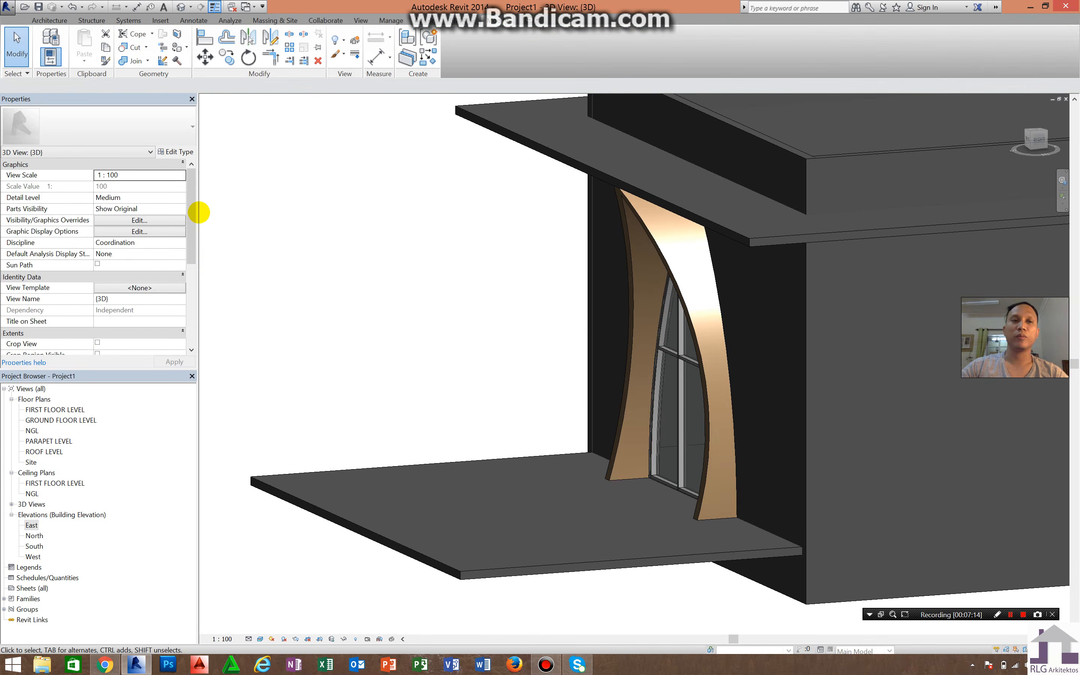
- Open the type properties of the current 3D view
middle_click_drag(241, 210, 174, 148, "shift")
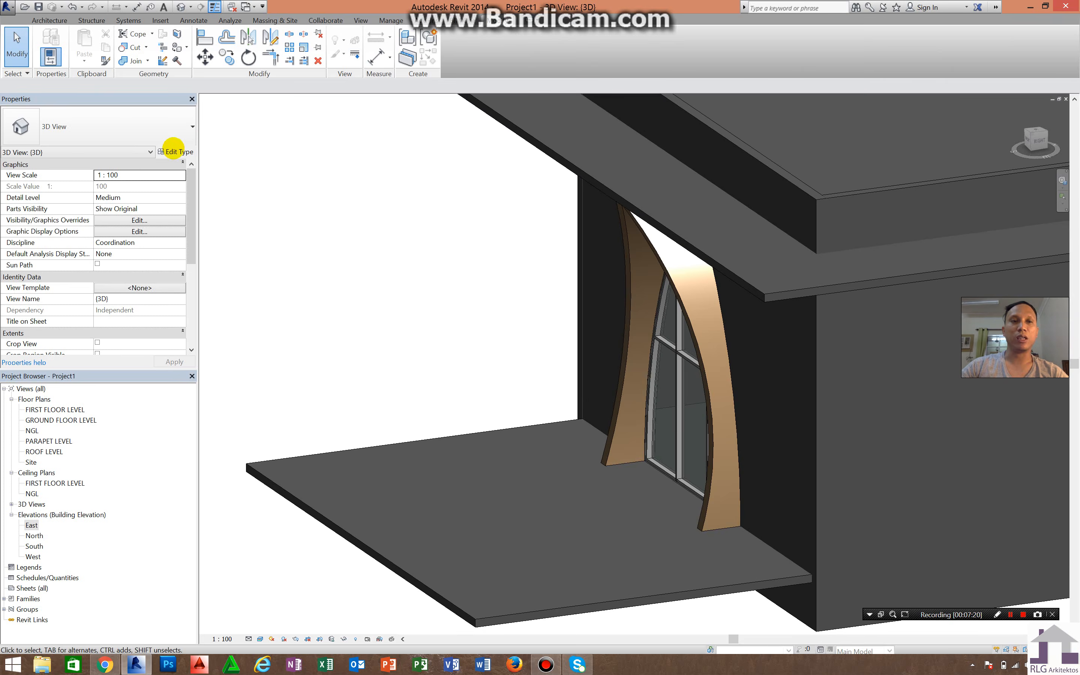
left_click(186, 150)
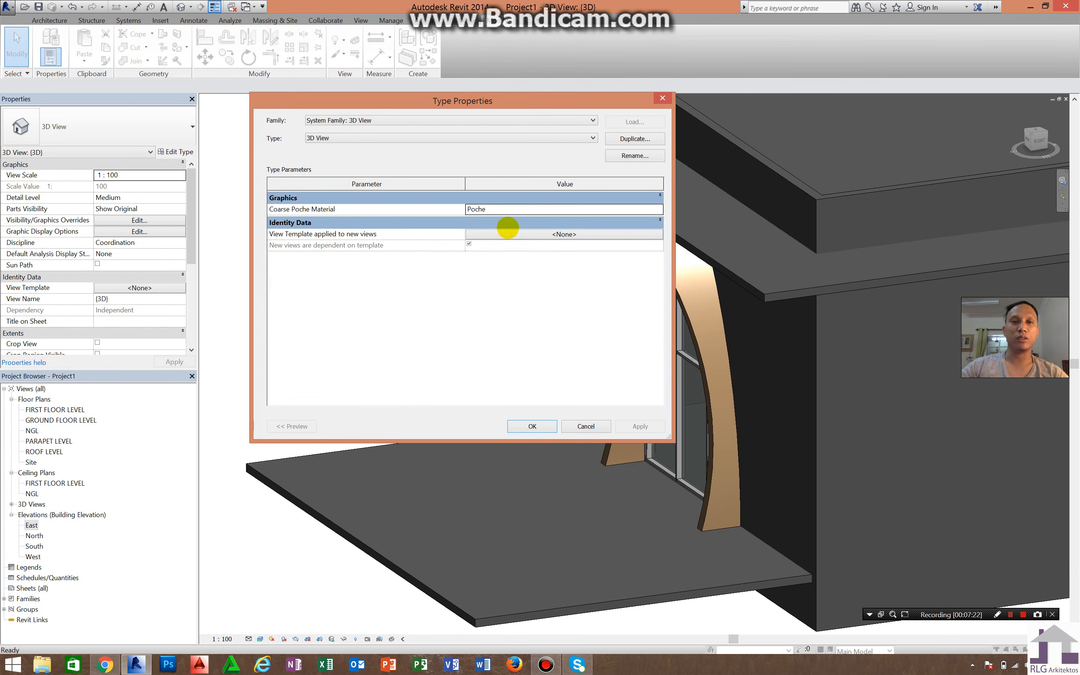